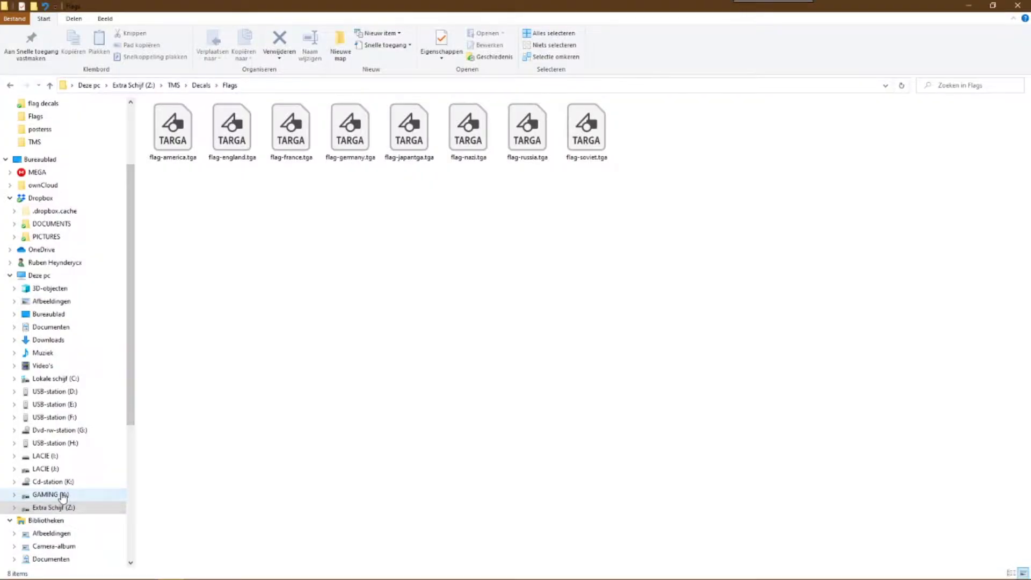
# Show the GAMING (X:) drive's folders in File Explorer
pyautogui.click(54, 495)
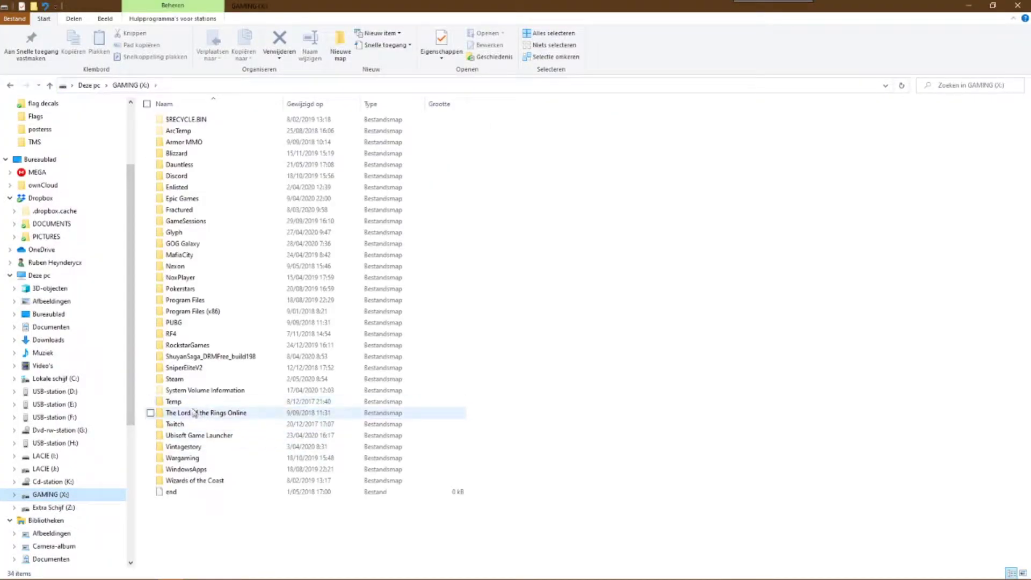
# Browse to Steam\steamapps\common\TankMechanicSimulator\ModdingTools\SteamWorkshopSupport on the GAMING drive
pyautogui.doubleClick(182, 381)
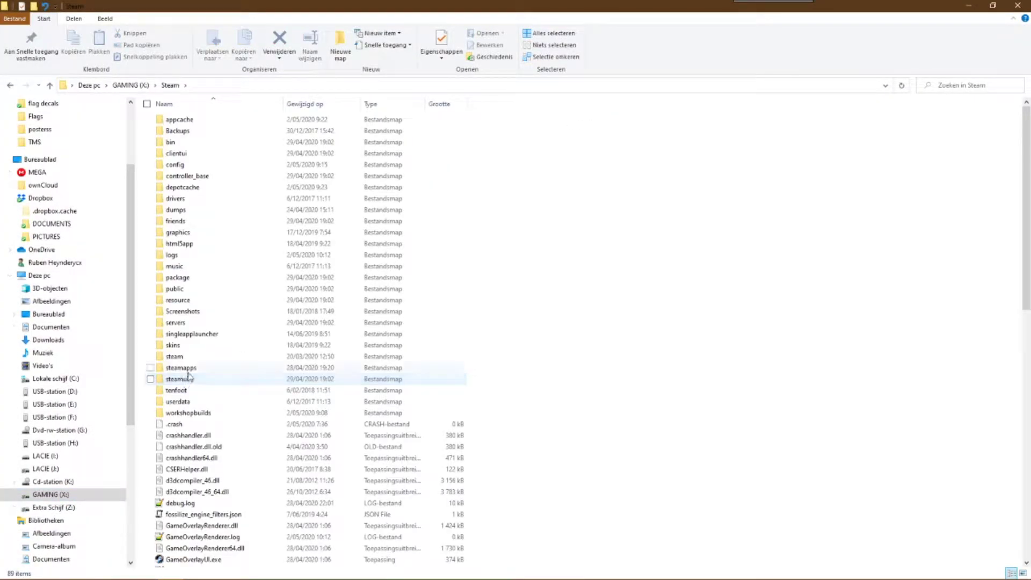
pyautogui.doubleClick(181, 368)
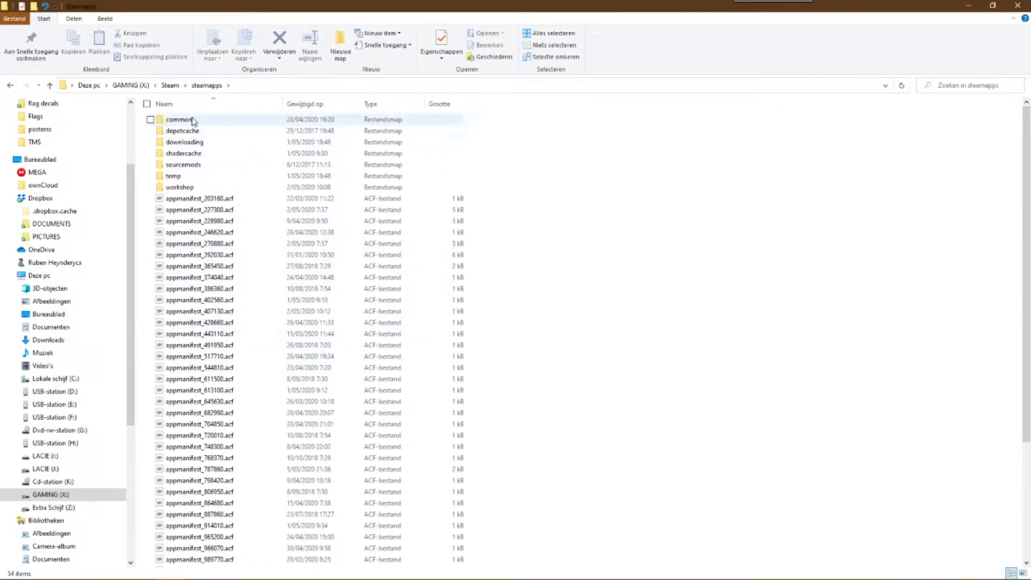
pyautogui.doubleClick(194, 123)
pyautogui.scroll(-15, 288, 268)
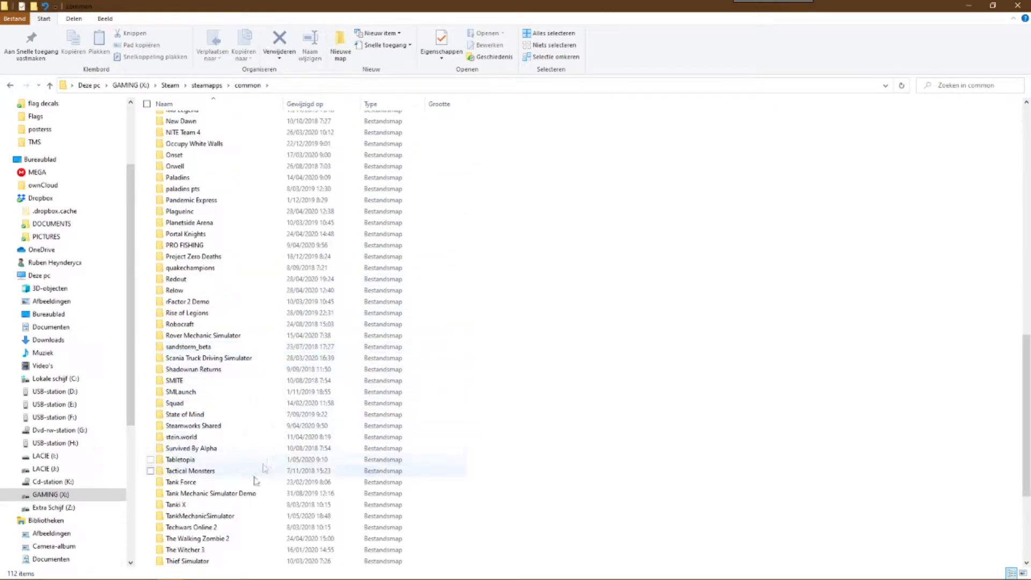
pyautogui.doubleClick(211, 515)
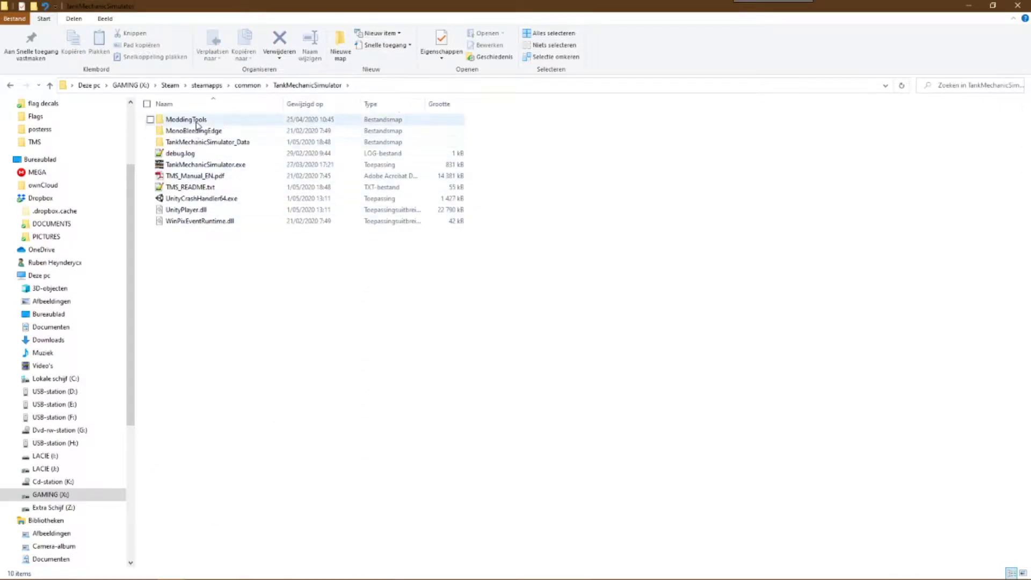
pyautogui.doubleClick(199, 123)
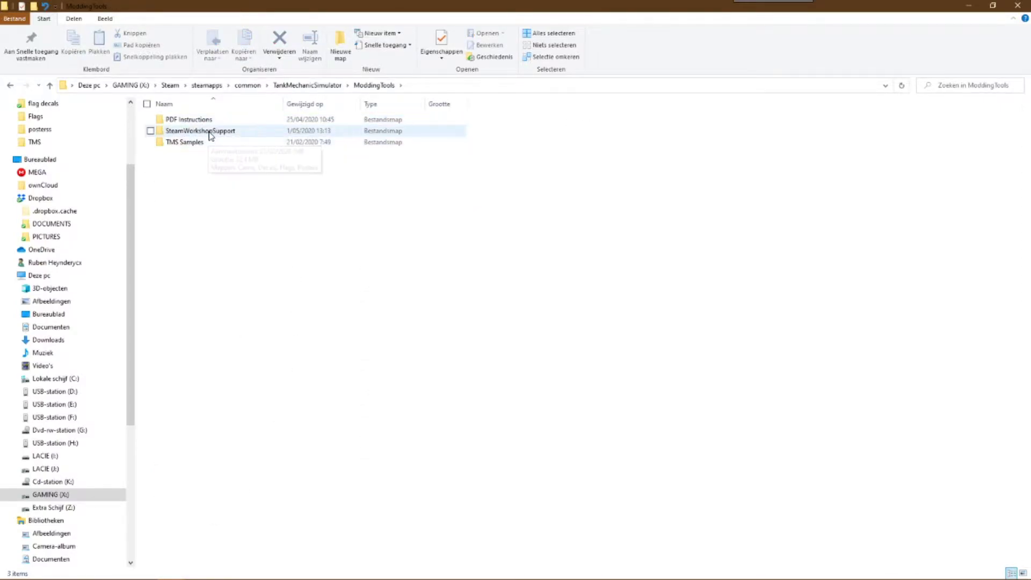
pyautogui.doubleClick(210, 132)
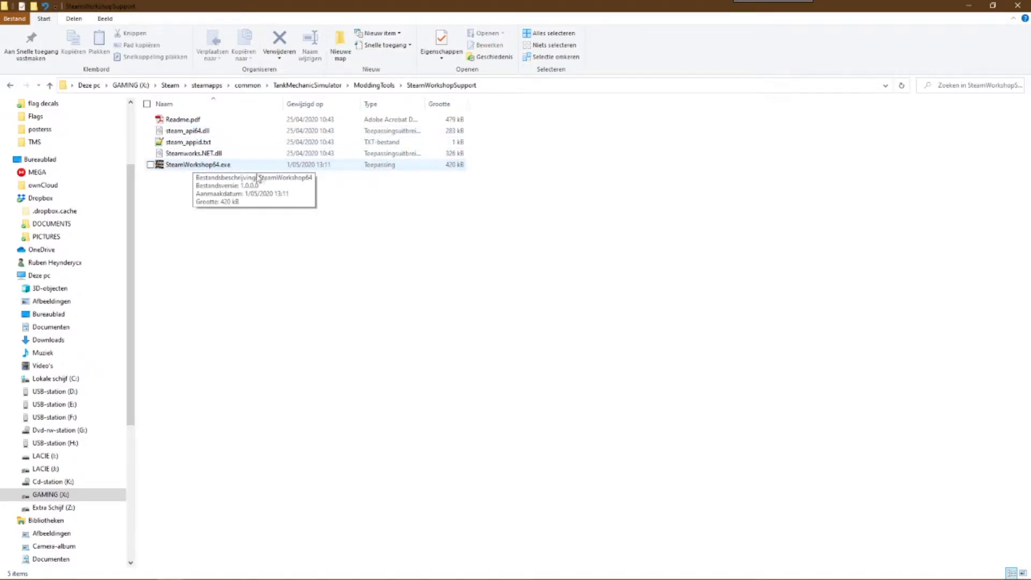
# Launch the SteamWorkshop64 uploader, reposition its window, and return to the Flags decals folder
pyautogui.click(382, 569)
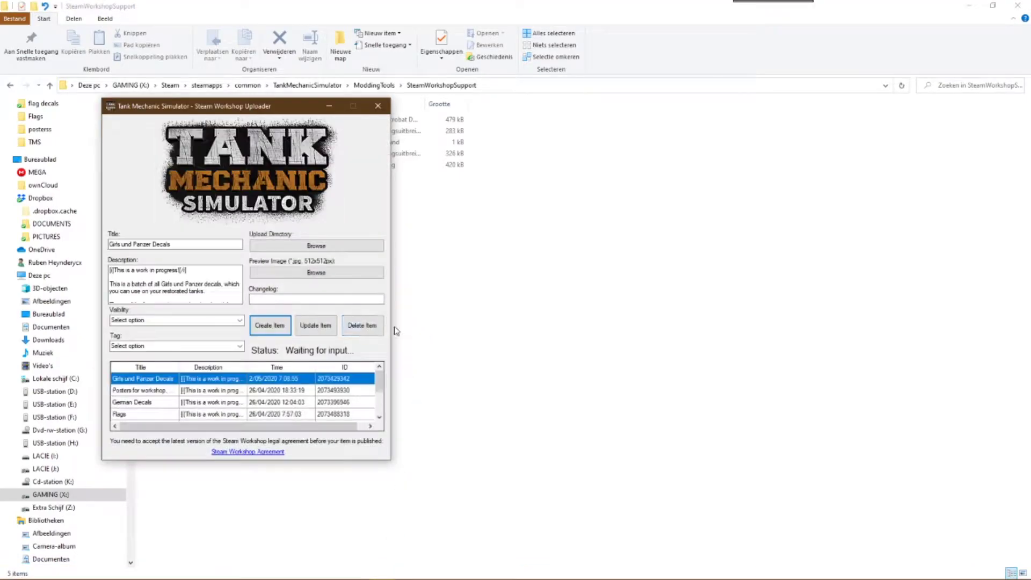
pyautogui.moveTo(289, 110); pyautogui.dragTo(333, 195)
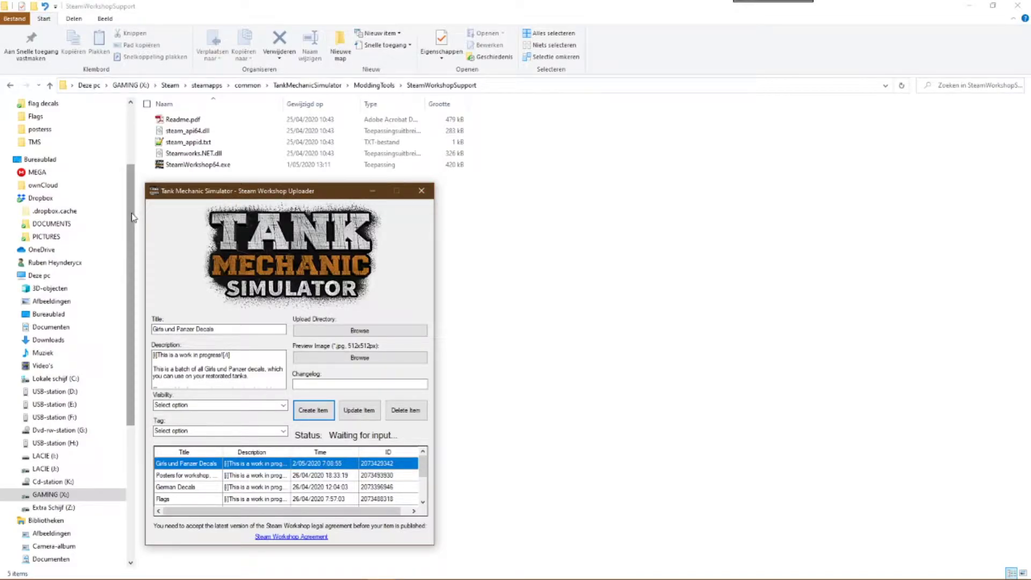
pyautogui.hotkey('alt', 'Tab')
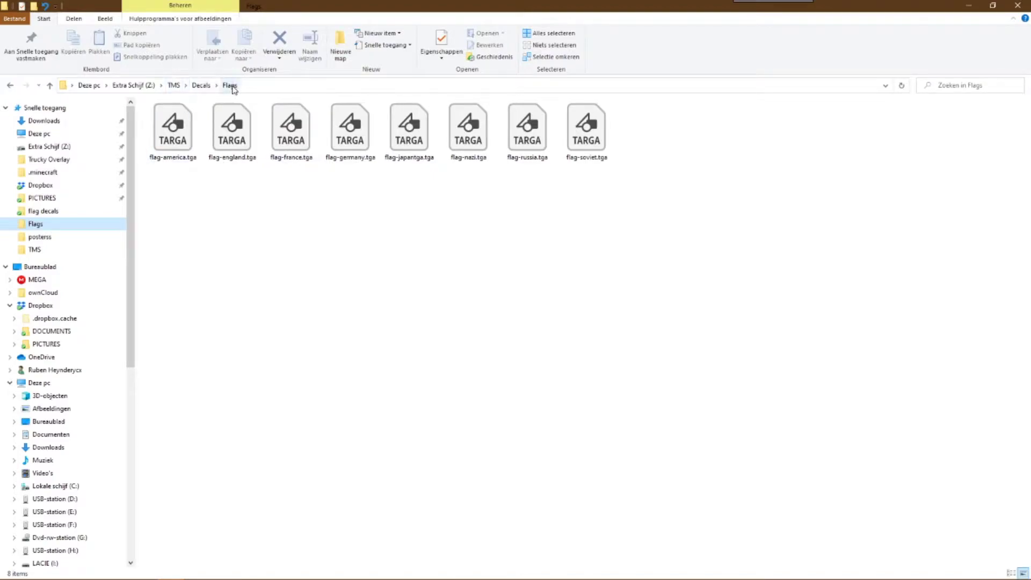
# In the Decals folder, undo an accidental move and copy the Flags folder
pyautogui.click(201, 86)
pyautogui.moveTo(172, 119); pyautogui.dragTo(177, 122)
pyautogui.click(322, 287)
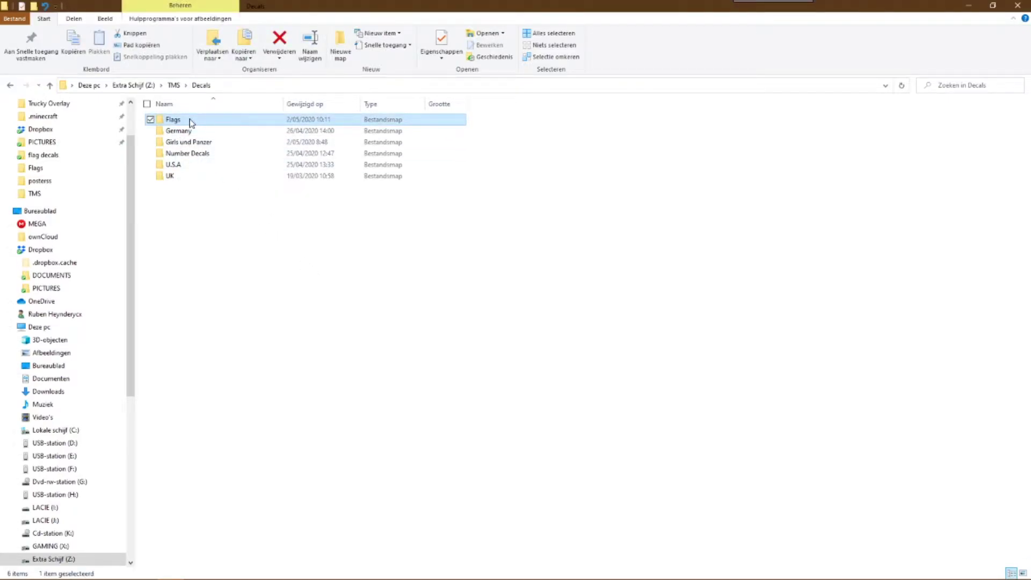
pyautogui.rightClick(190, 121)
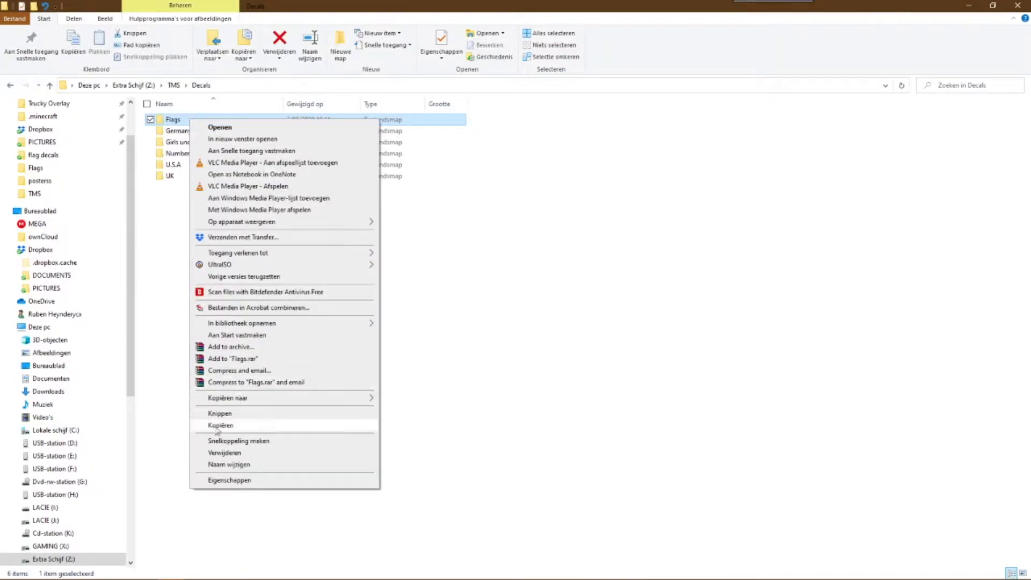
pyautogui.click(223, 427)
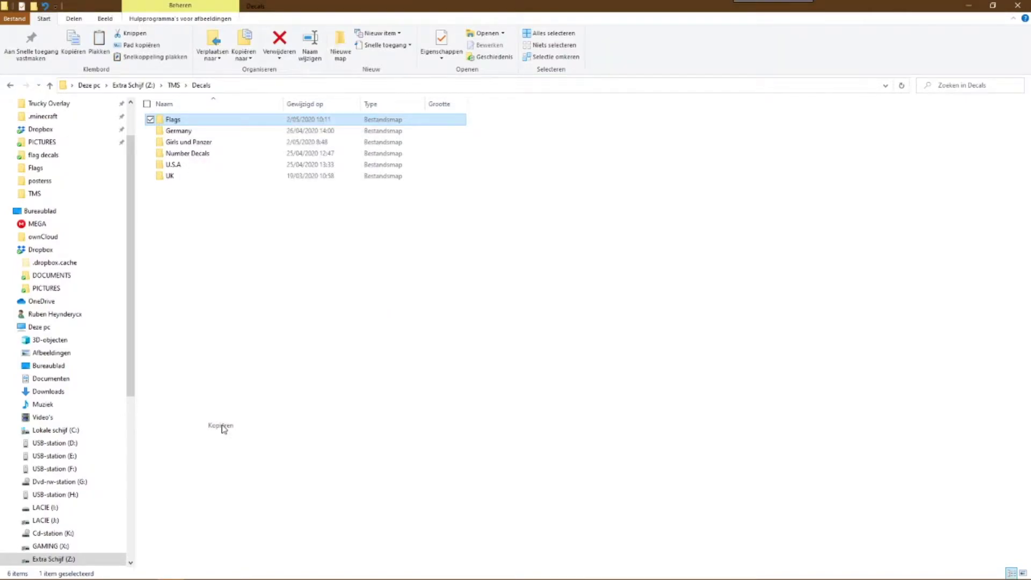
# Navigate to TMS > Upload > Content and bring up actions for the GuP folder
pyautogui.click(174, 86)
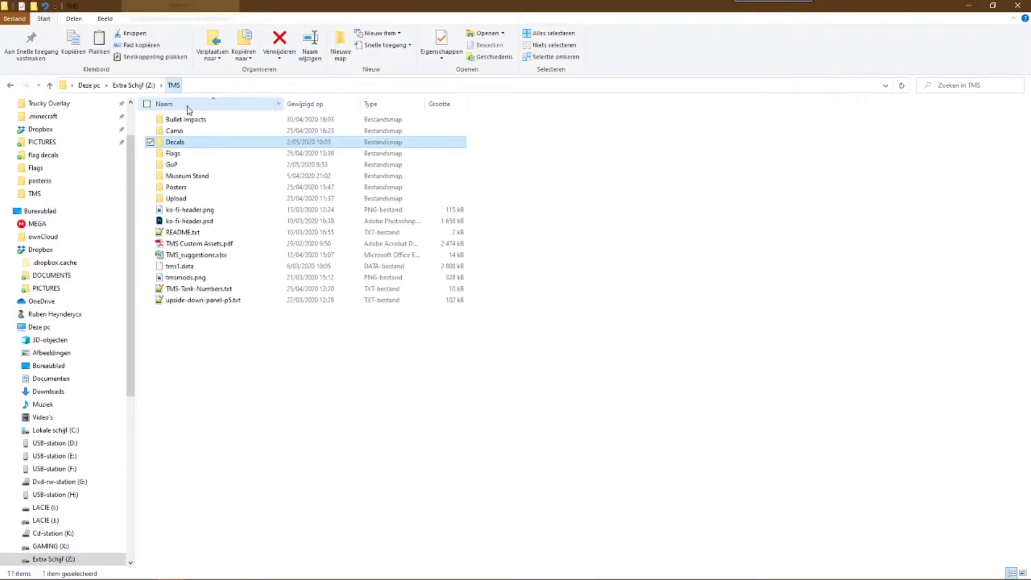
pyautogui.click(186, 201)
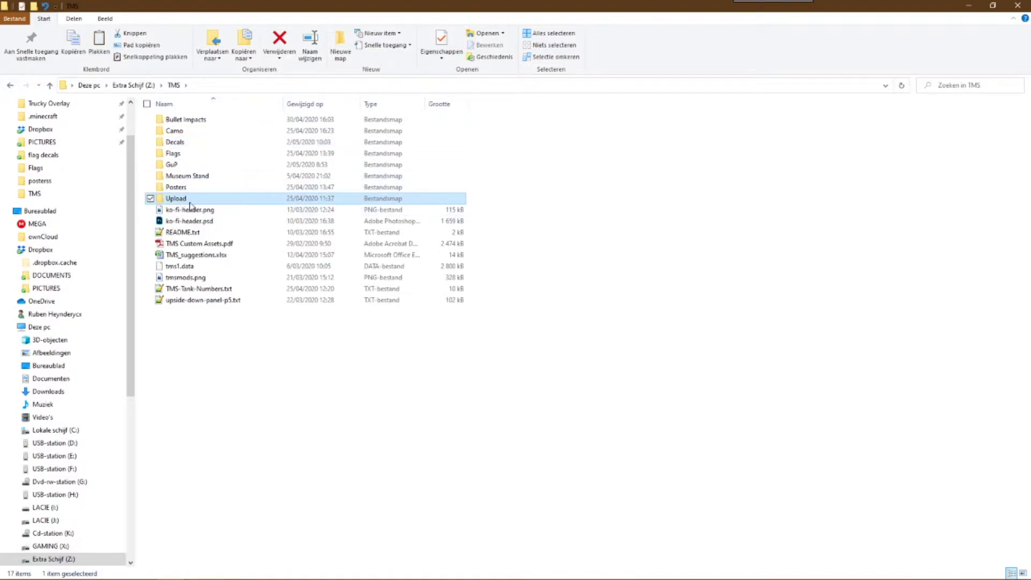
pyautogui.doubleClick(196, 204)
pyautogui.click(183, 122)
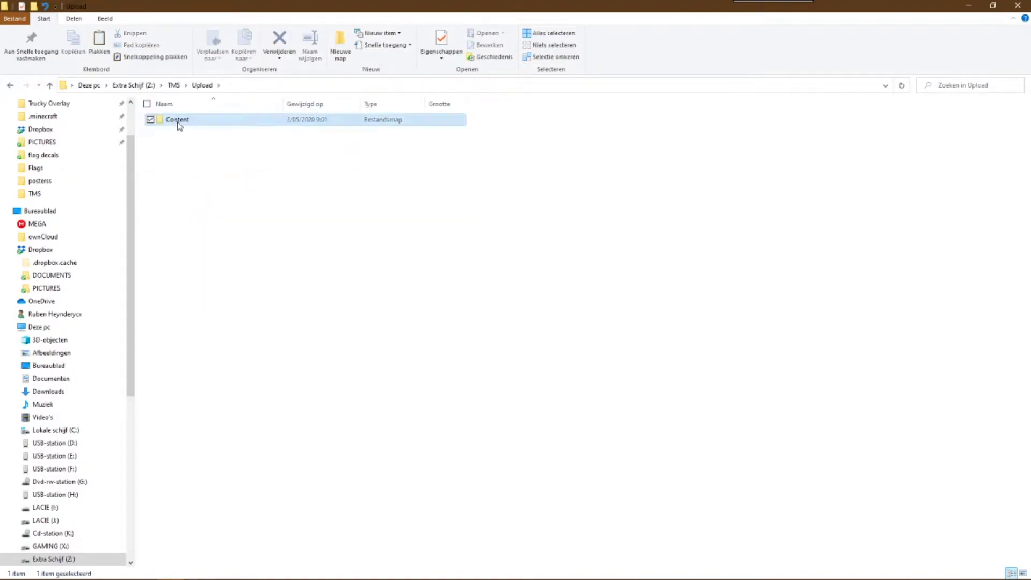
pyautogui.doubleClick(205, 127)
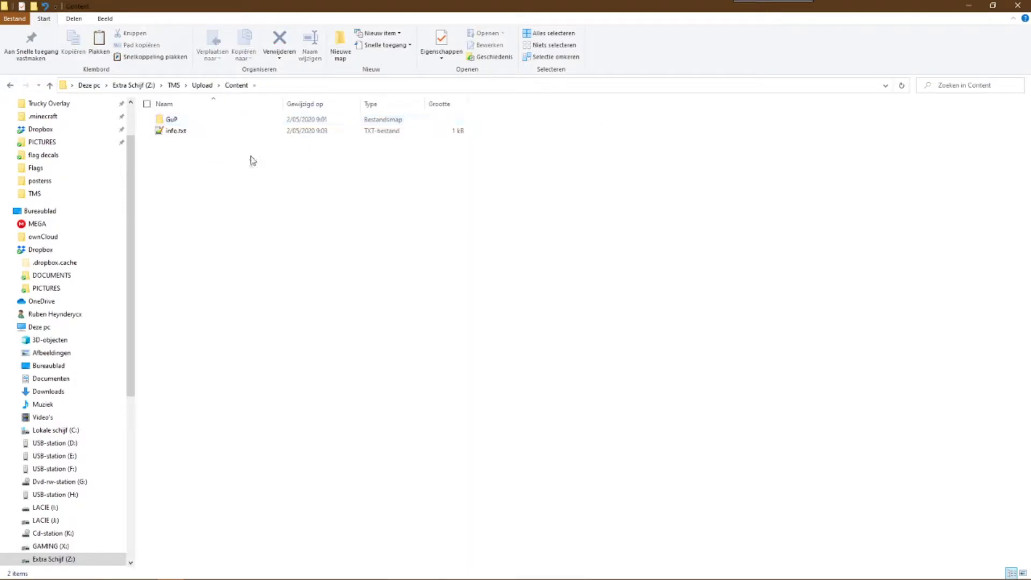
pyautogui.rightClick(184, 123)
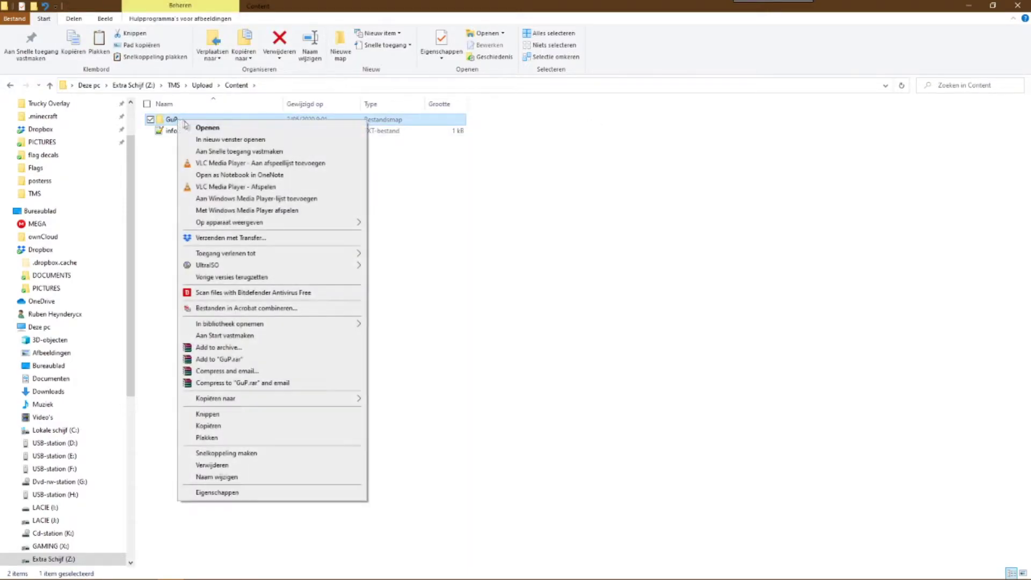
# Delete the GuP folder and paste the copied Flags folder into Content
pyautogui.click(224, 465)
pyautogui.click(537, 339)
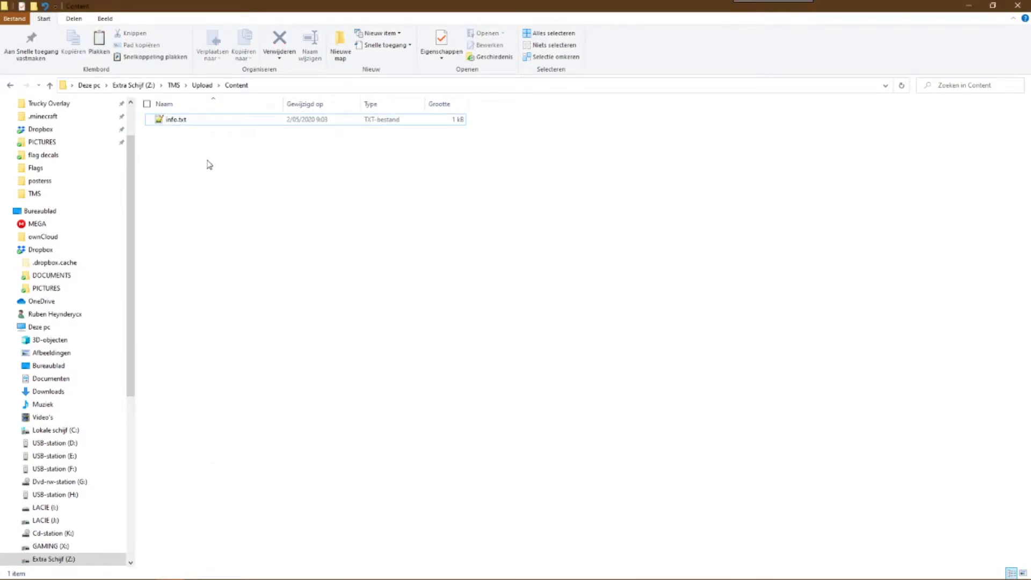
pyautogui.hotkey('ctrl', 'v')
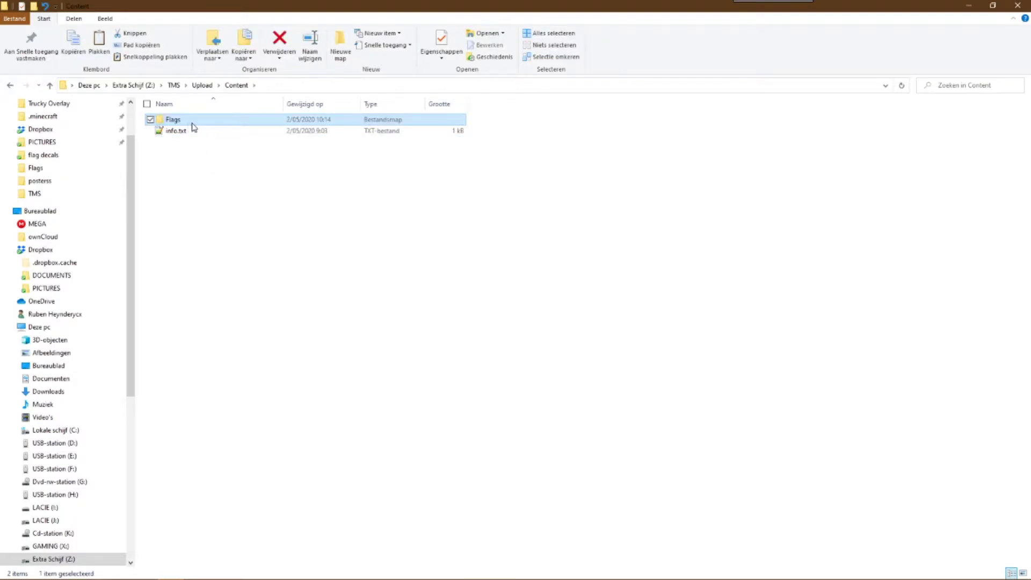
# Check the pasted Flags files, then open info.txt in Notepad++ and reposition its window
pyautogui.doubleClick(193, 122)
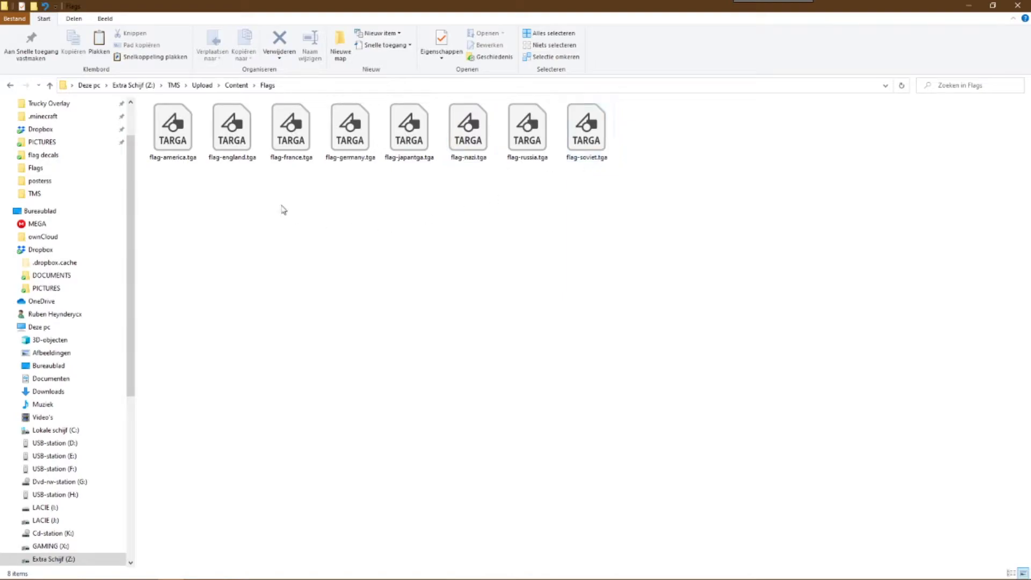
pyautogui.click(237, 85)
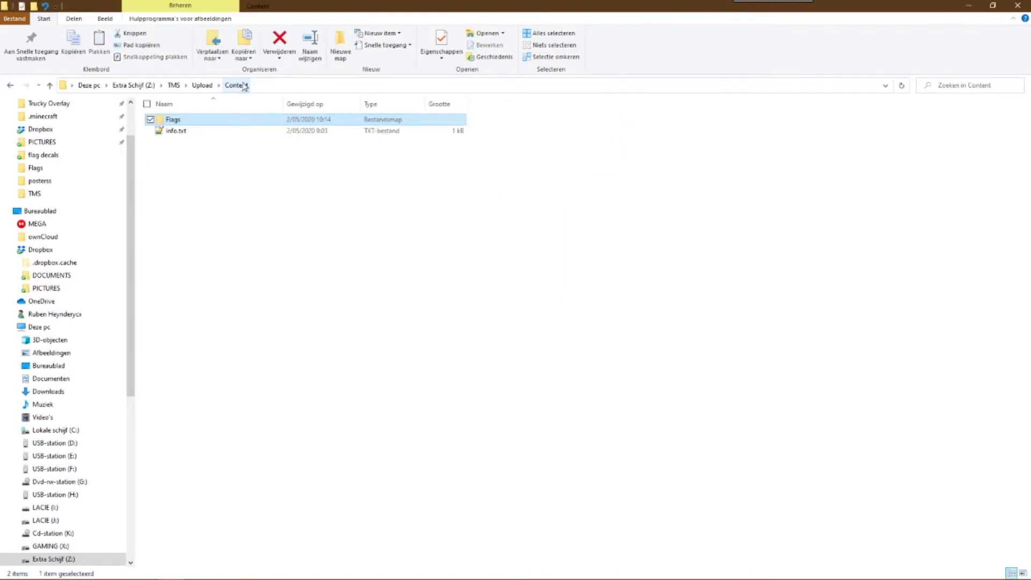
pyautogui.click(183, 132)
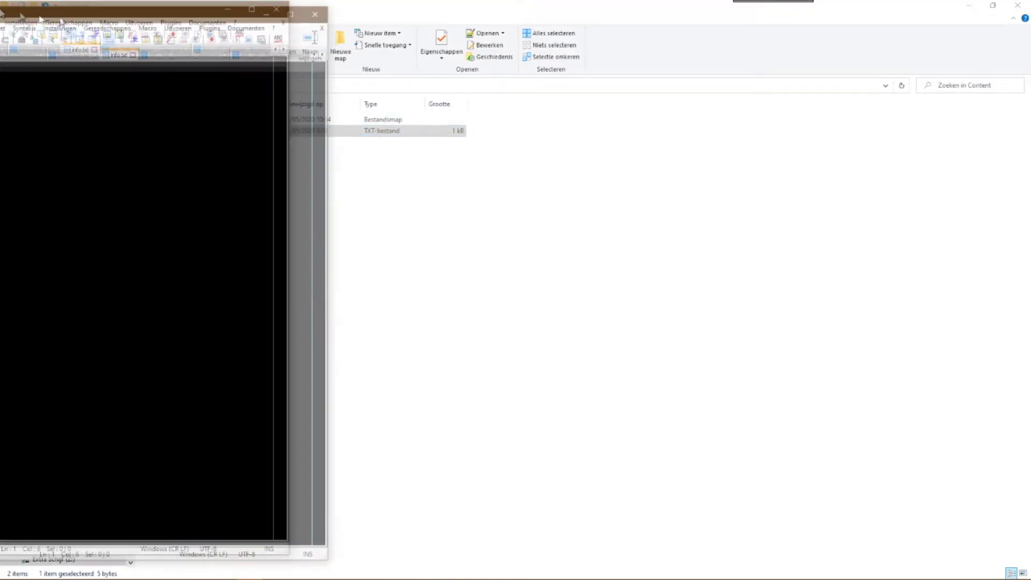
pyautogui.moveTo(62, 21); pyautogui.dragTo(439, 32)
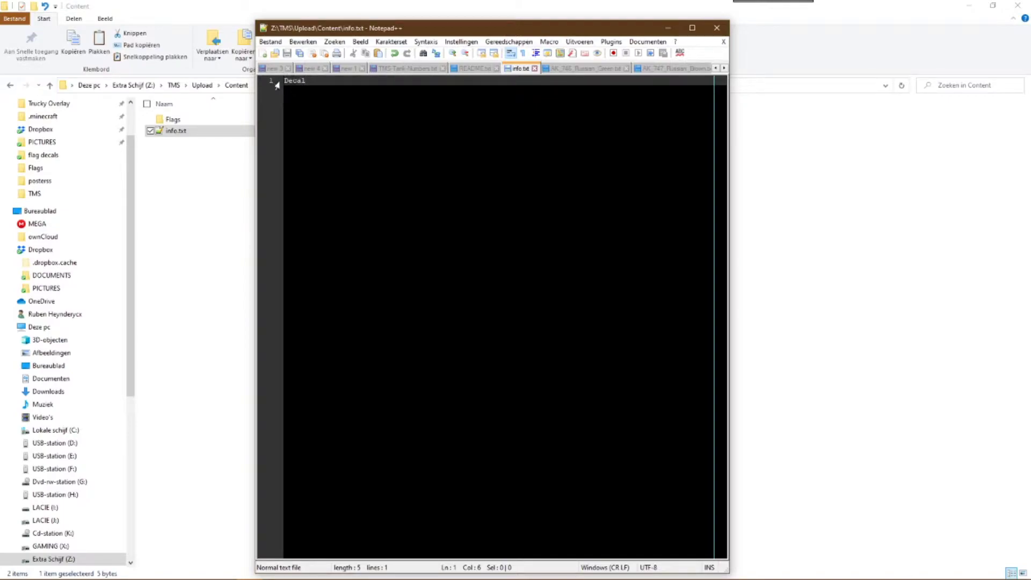
# Replace the text on line 1 of info.txt with 'Flag'
pyautogui.hotkey('shift', 'Home')
pyautogui.write('F')
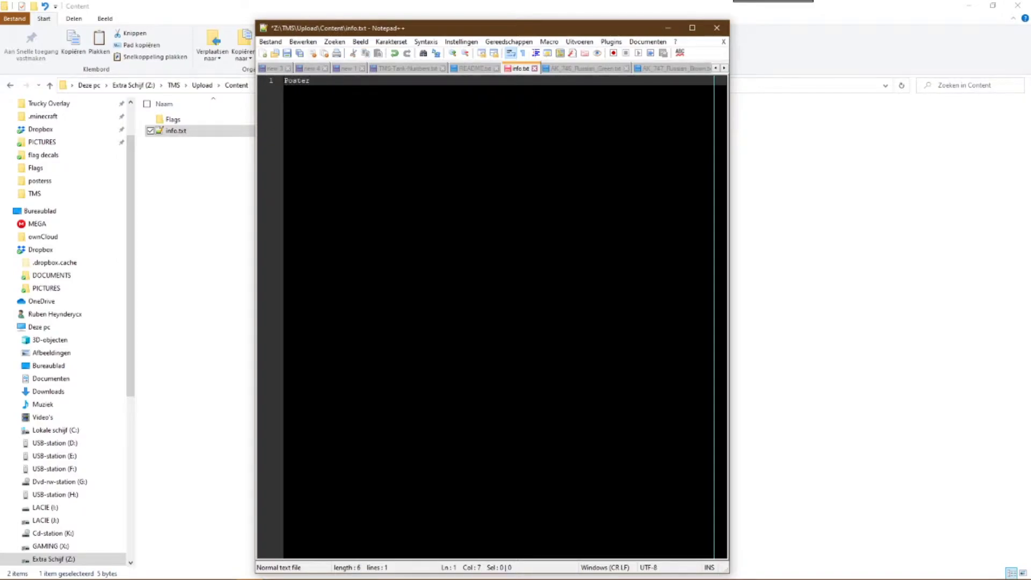
pyautogui.press('BackSpace')
pyautogui.press('BackSpace')
pyautogui.press('BackSpace')
pyautogui.press('BackSpace')
pyautogui.press('BackSpace')
pyautogui.press('BackSpace')
pyautogui.write('lag')
# Save and close info.txt, title the item 'Nation Flags', and start rewording the description's Girls und Panzer part
pyautogui.click(287, 54)
pyautogui.hotkey('alt', 'F4')
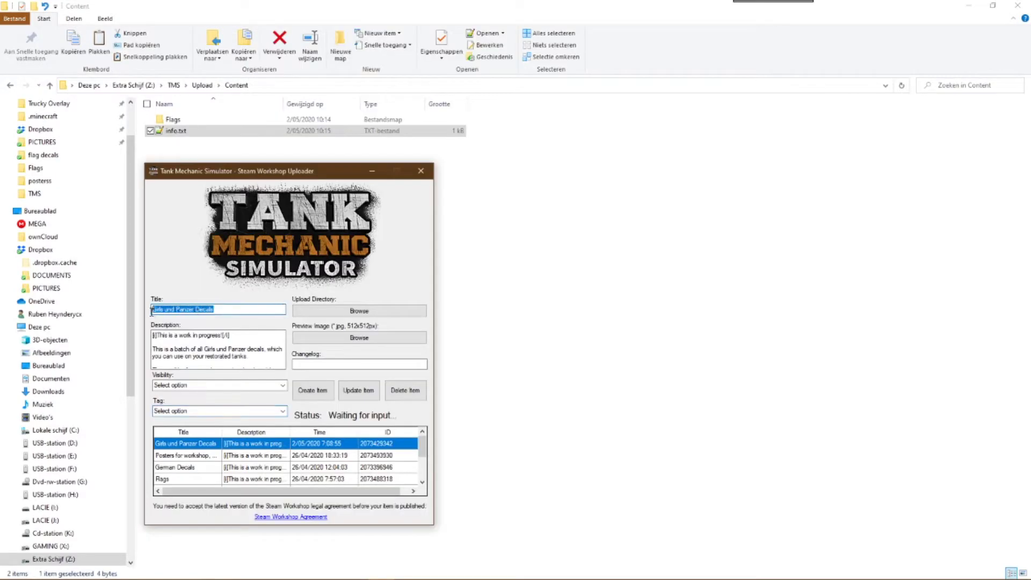
pyautogui.write('Co')
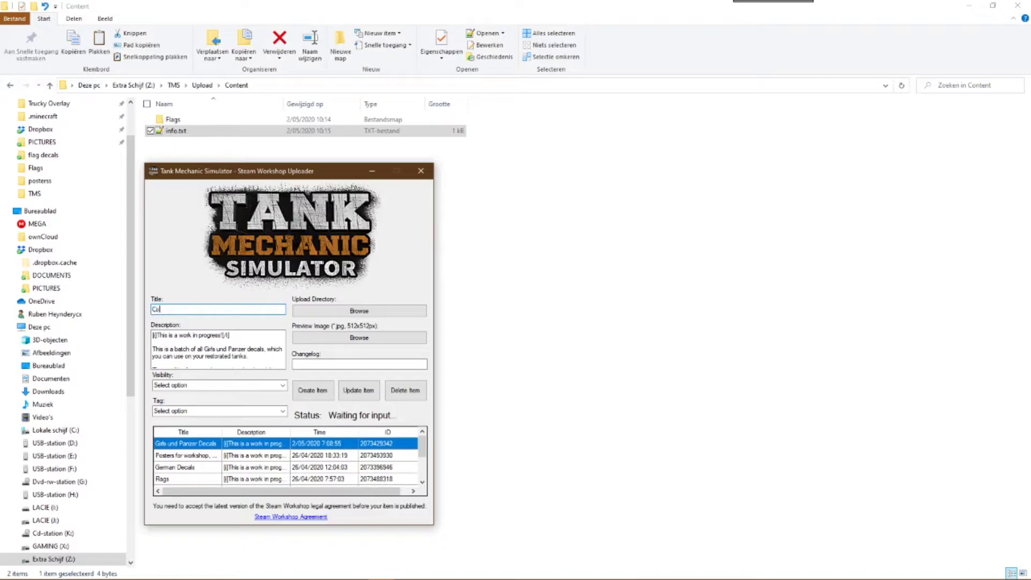
pyautogui.write('Nation Flags')
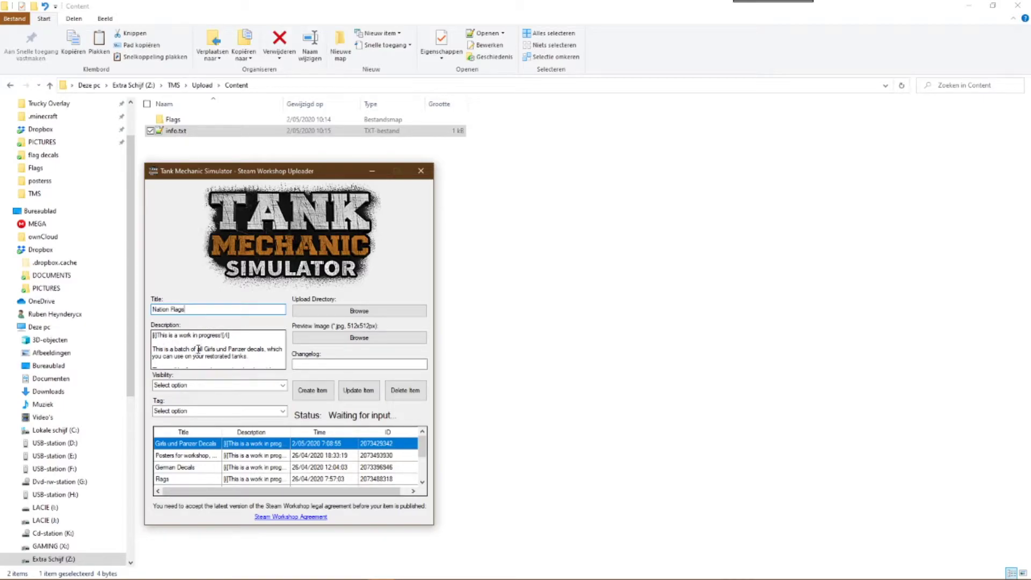
pyautogui.moveTo(198, 349); pyautogui.dragTo(250, 357)
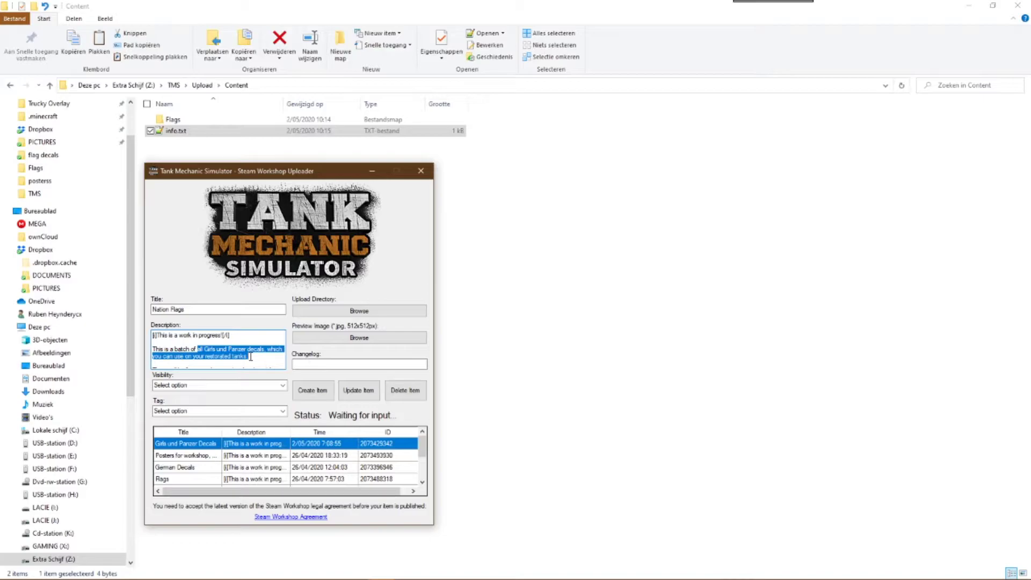
pyautogui.write('a variety of nation flags')
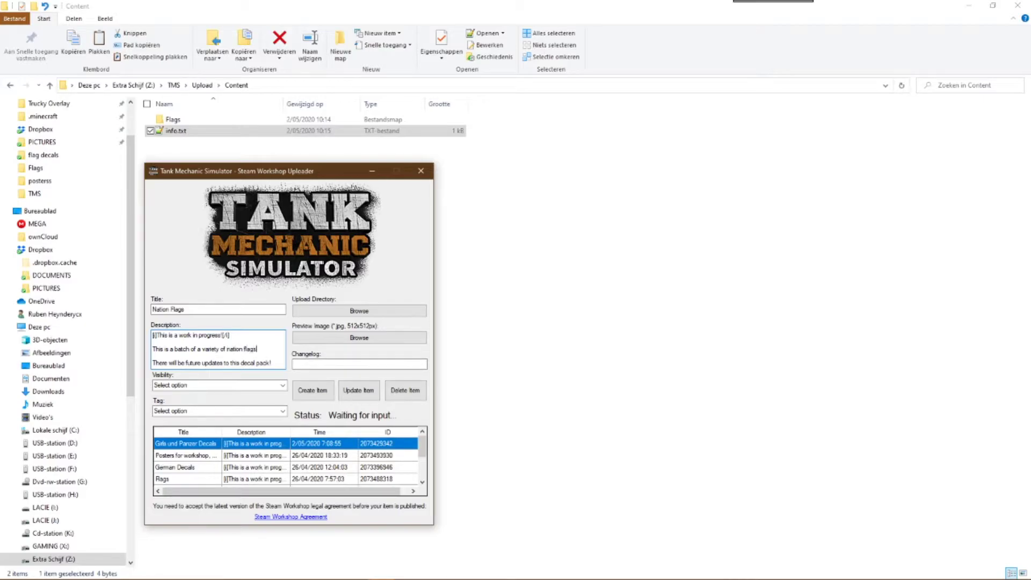
# Set the Nation Flags item's visibility to Public and its tag to Decals
pyautogui.scroll(-5, 218, 349)
pyautogui.click(283, 386)
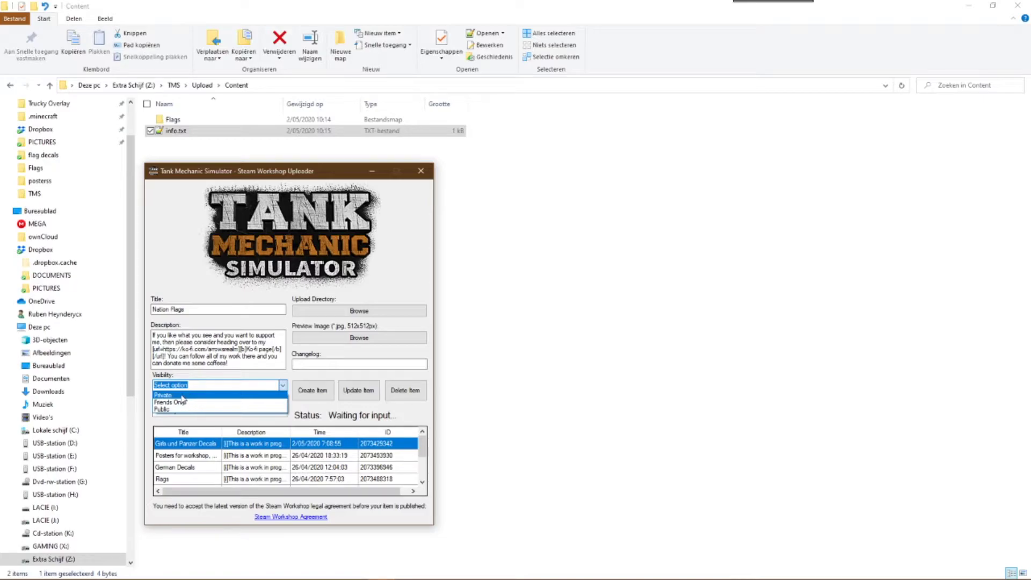
pyautogui.click(166, 409)
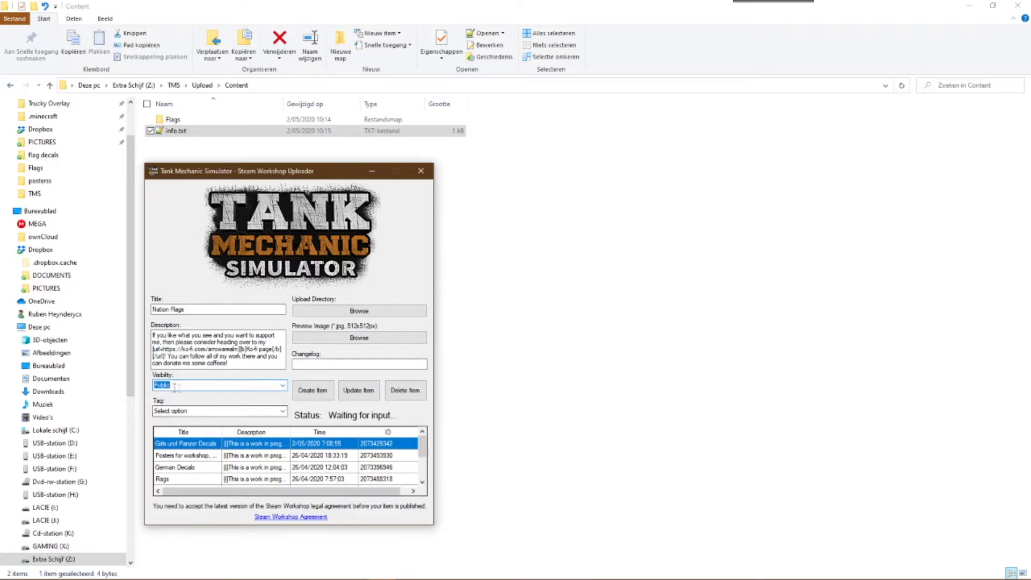
pyautogui.click(282, 411)
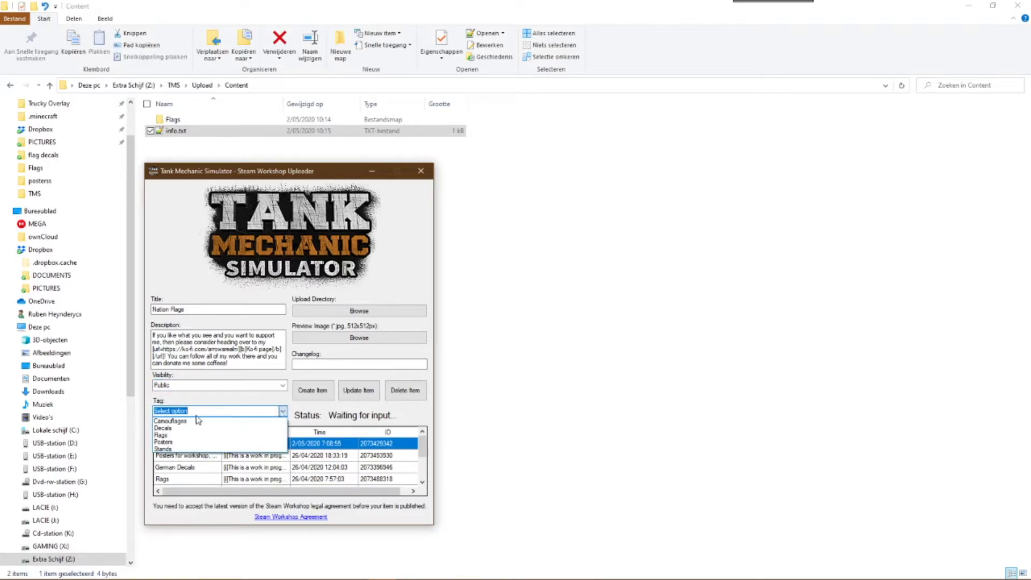
pyautogui.click(170, 430)
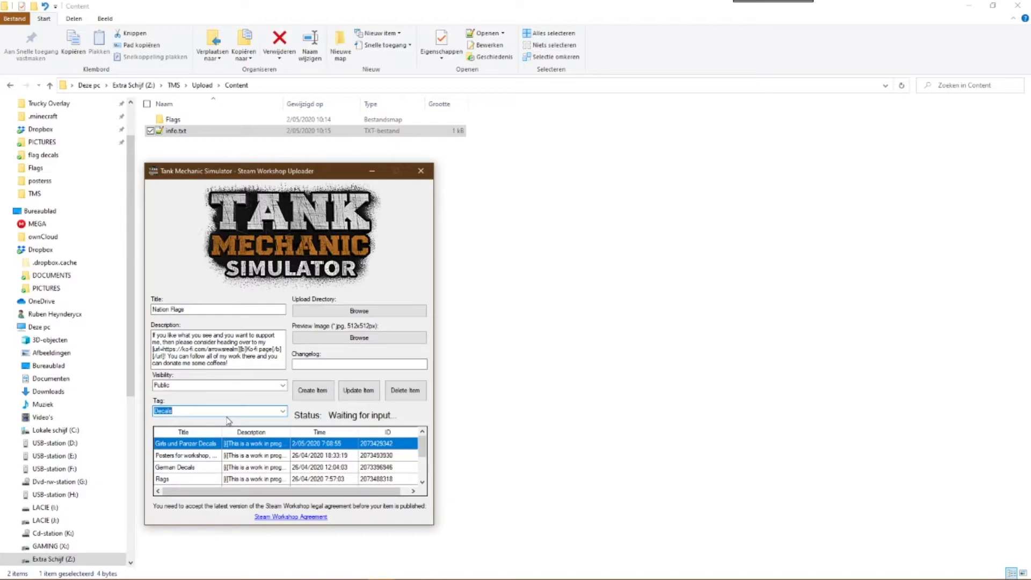
# Choose Z:\TMS\Upload\Content as the item's upload directory and confirm the path
pyautogui.click(376, 313)
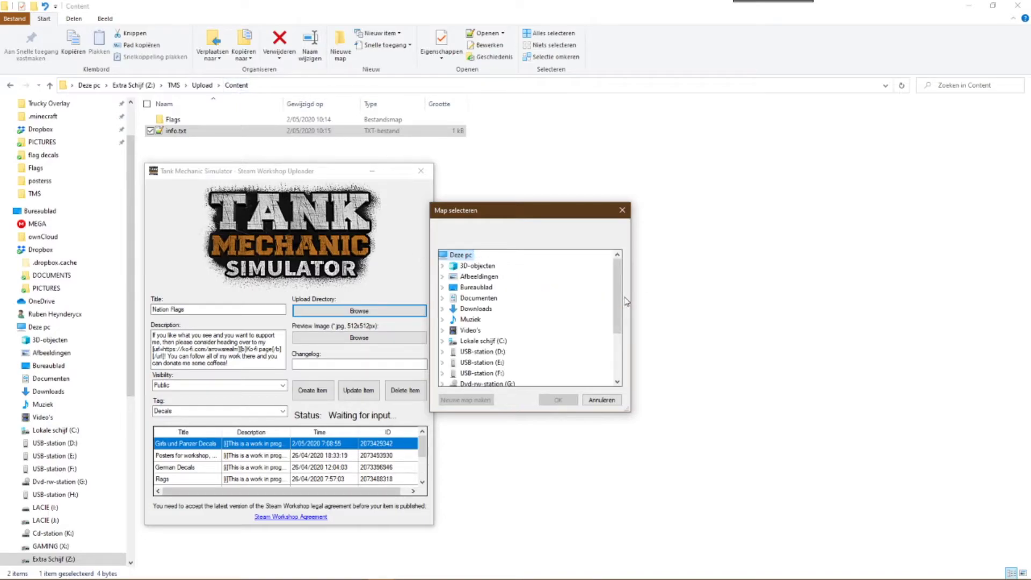
pyautogui.scroll(-6, 618, 301)
pyautogui.doubleClick(483, 374)
pyautogui.scroll(-5, 483, 371)
pyautogui.doubleClick(478, 362)
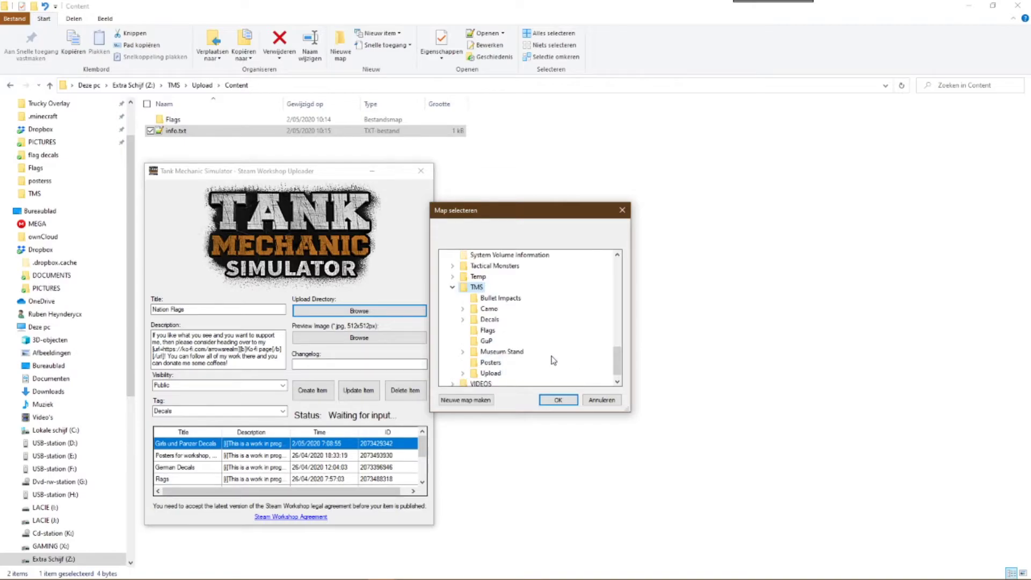
pyautogui.doubleClick(490, 372)
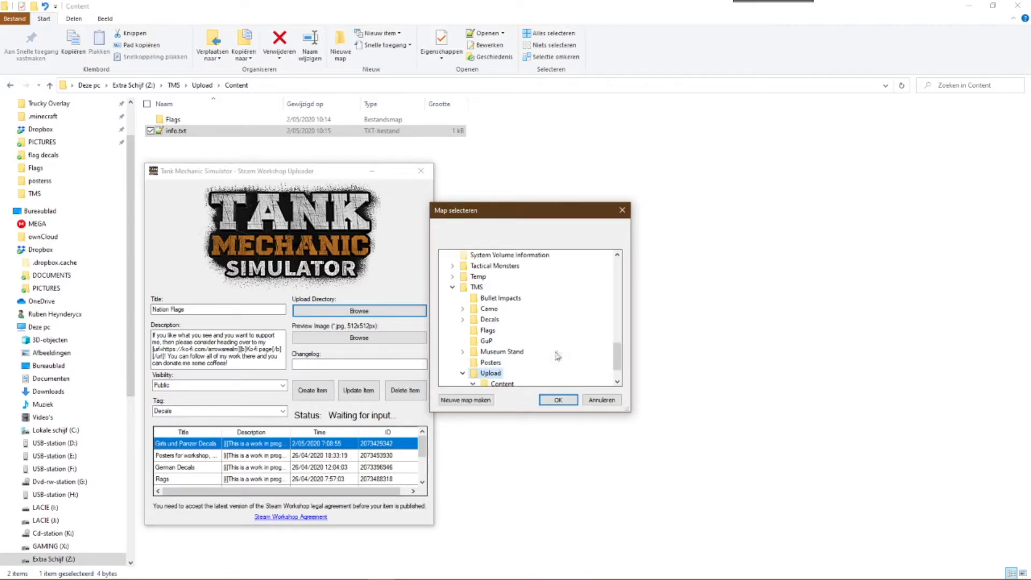
pyautogui.doubleClick(502, 383)
pyautogui.click(558, 401)
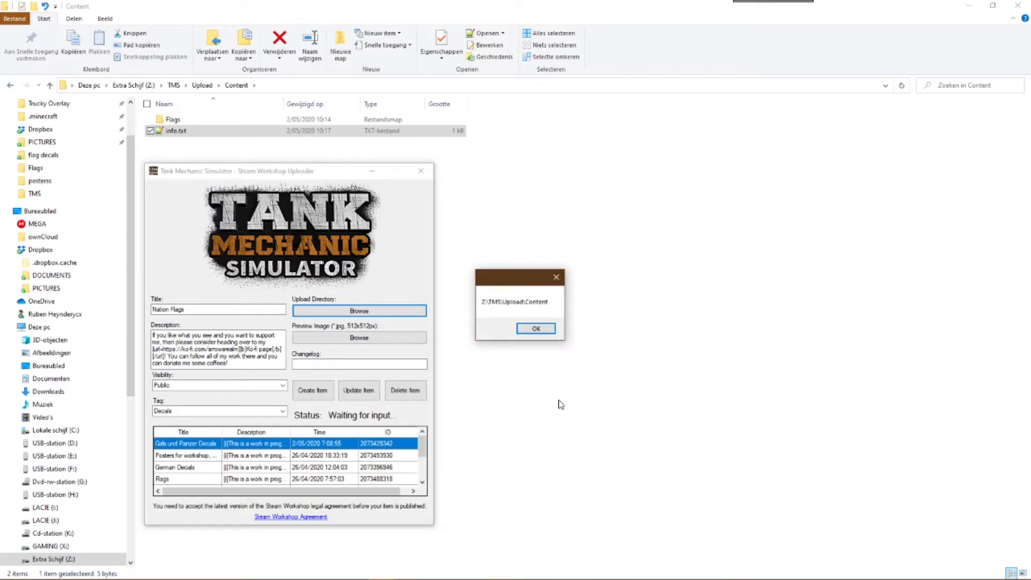
pyautogui.click(536, 329)
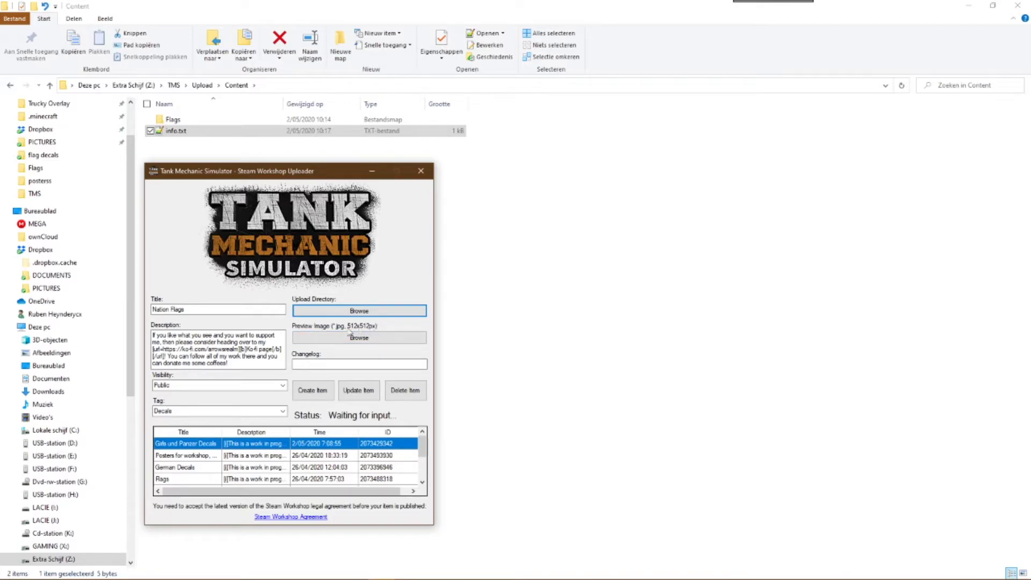
pyautogui.click(397, 337)
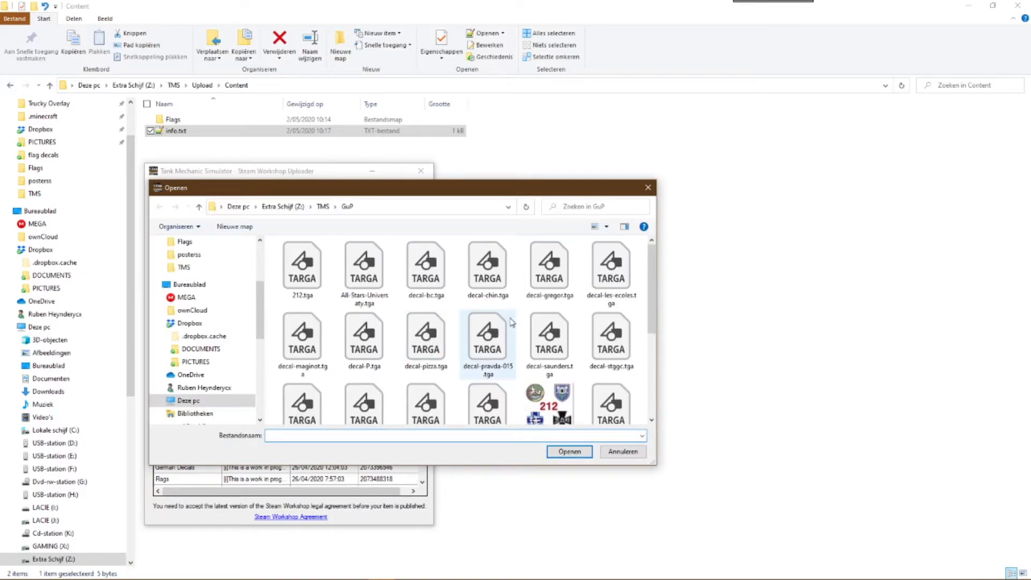
# Pick nation-flag.jpg from TMS\Decals\Flags as the preview image
pyautogui.click(323, 206)
pyautogui.doubleClick(297, 282)
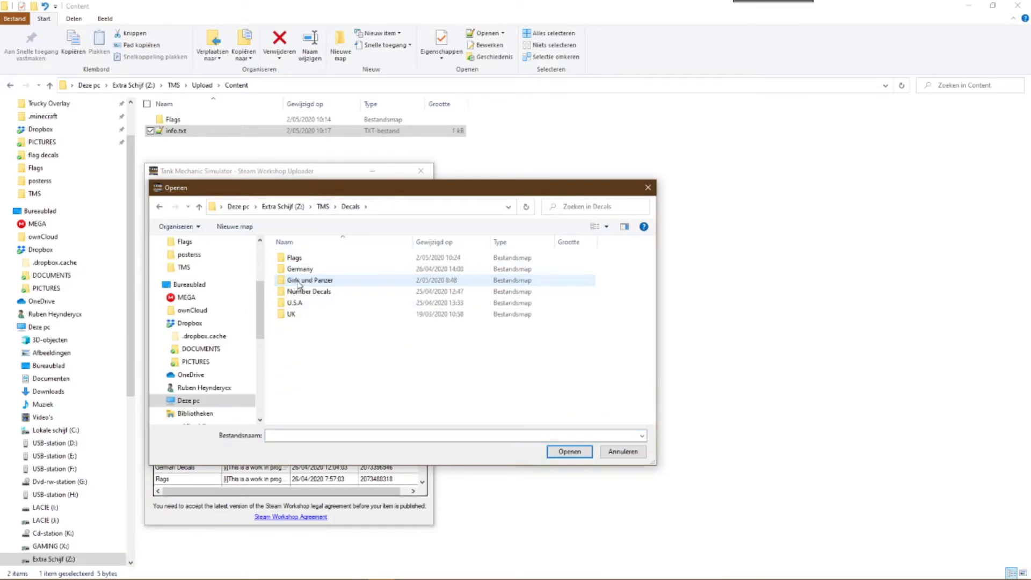
pyautogui.doubleClick(295, 259)
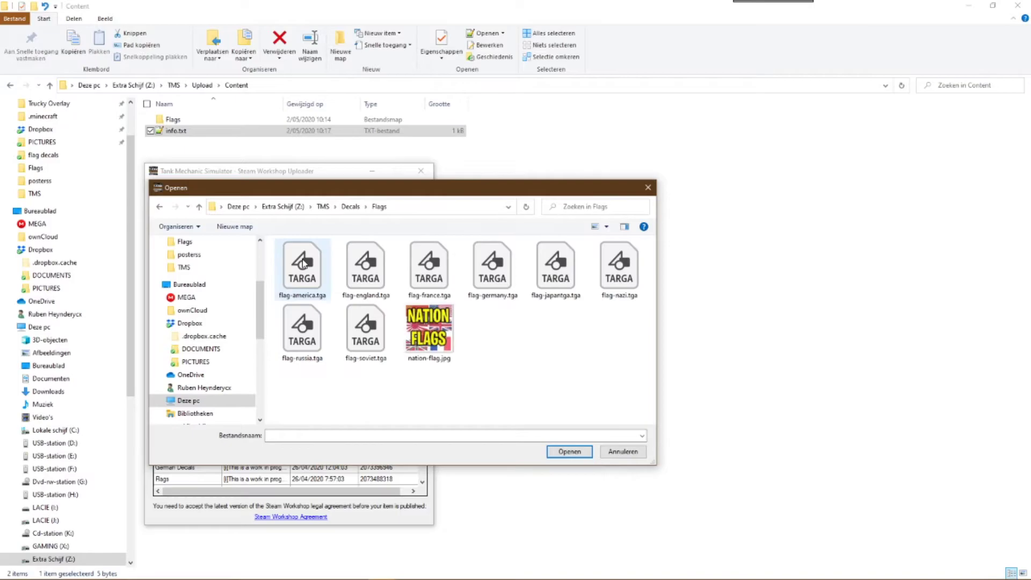
pyautogui.doubleClick(436, 334)
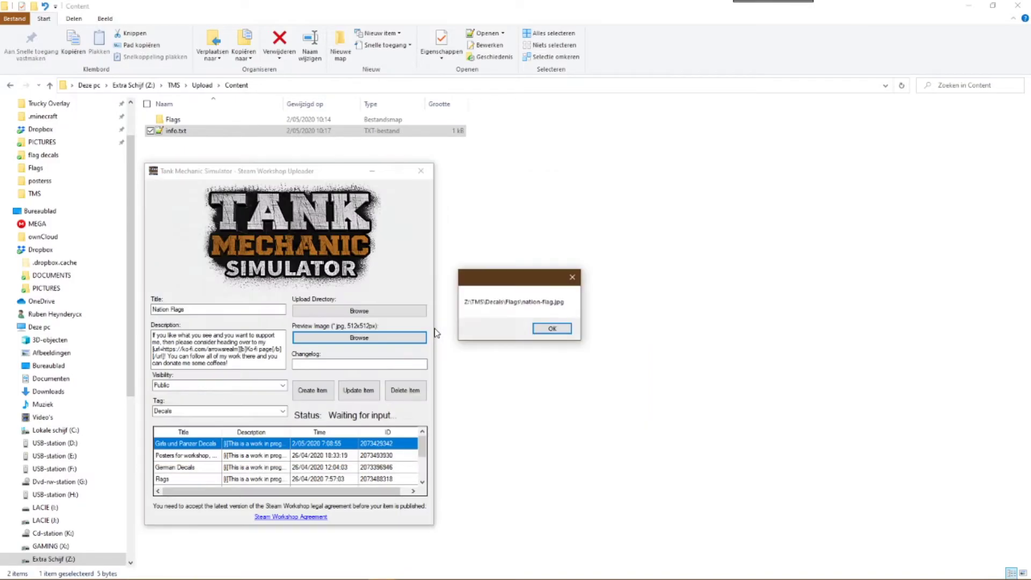
# Confirm the preview path and create Nation Flags as a new Workshop item
pyautogui.click(553, 328)
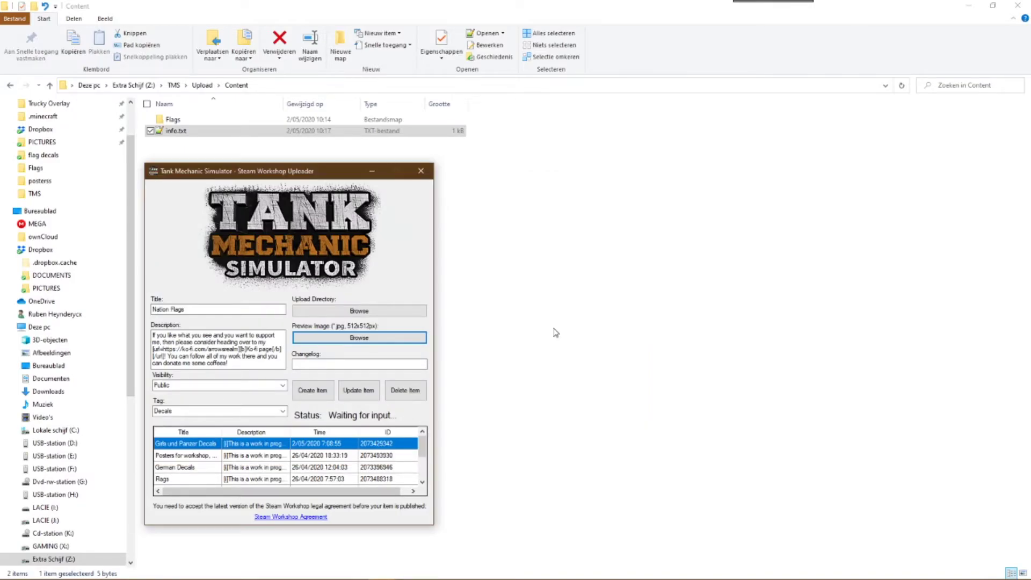
pyautogui.click(315, 396)
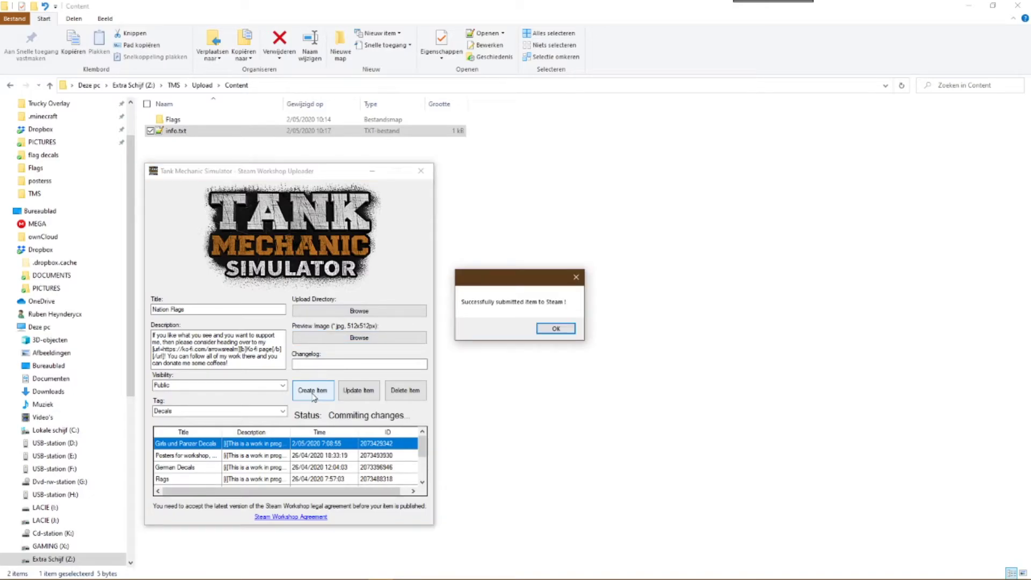
pyautogui.click(568, 329)
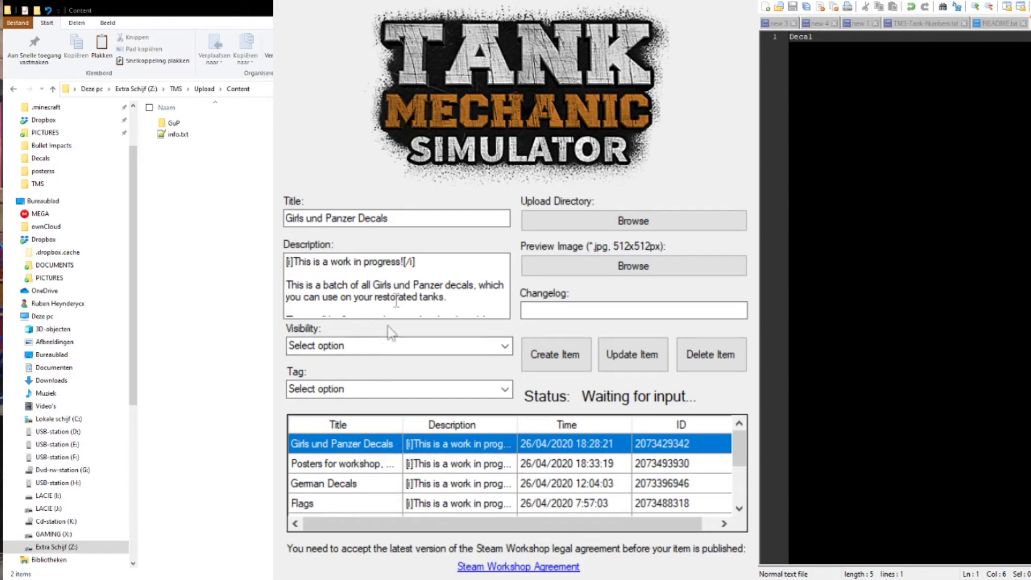
# Set the Girls und Panzer Decals item's visibility to Public and its tag to Decals
pyautogui.click(401, 217)
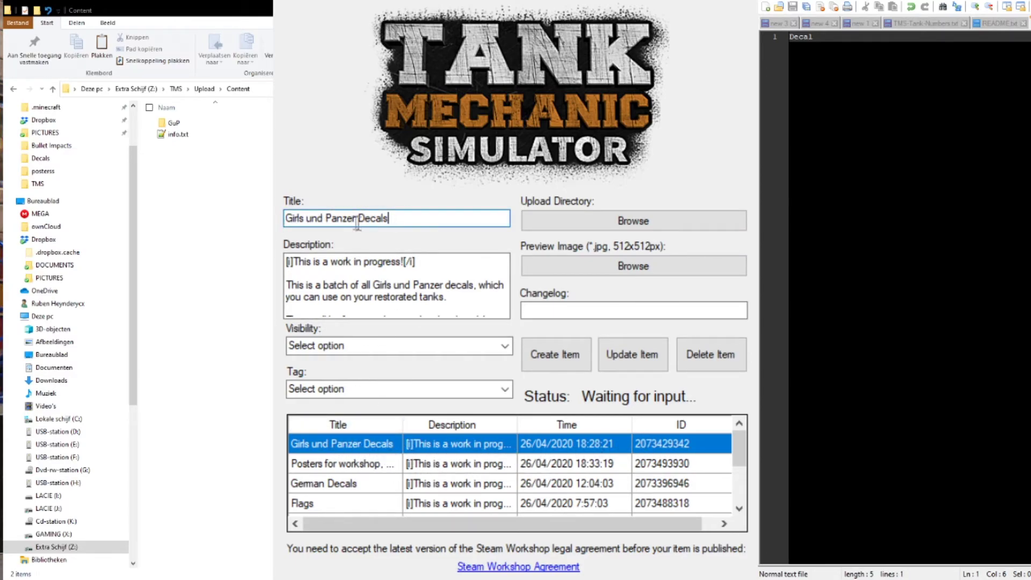
pyautogui.press('Tab')
pyautogui.press('Tab')
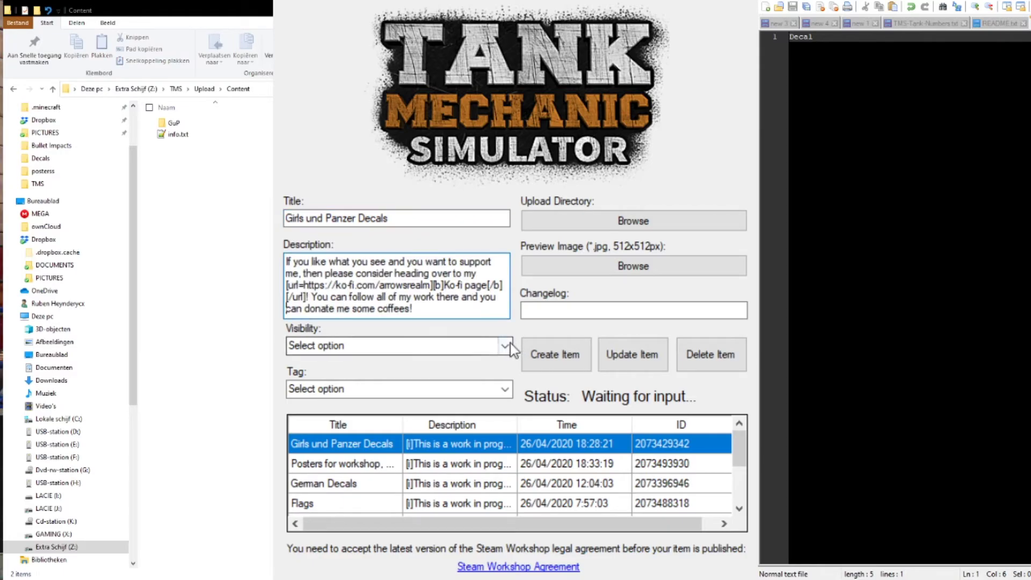
pyautogui.press('Down')
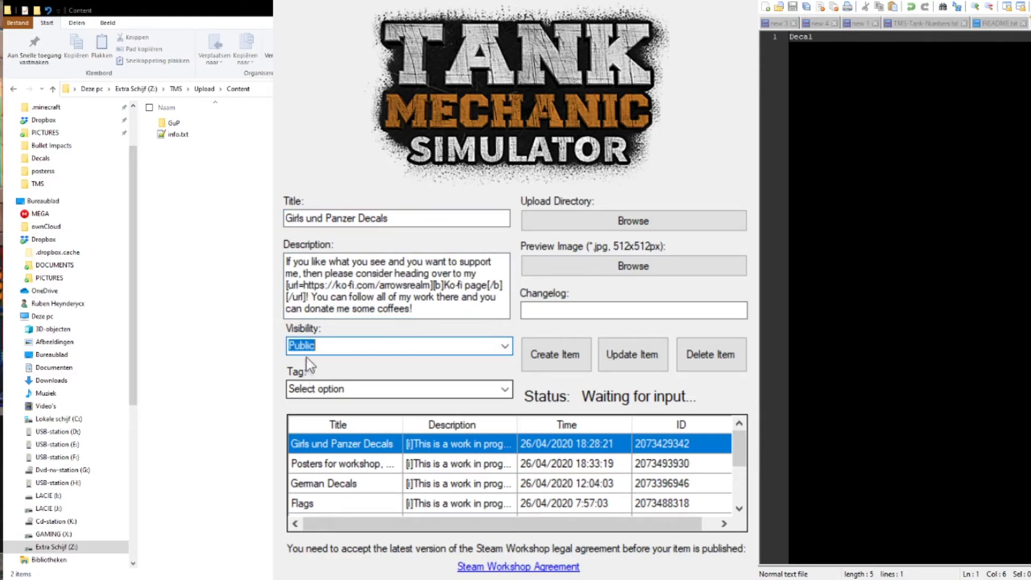
pyautogui.click(505, 389)
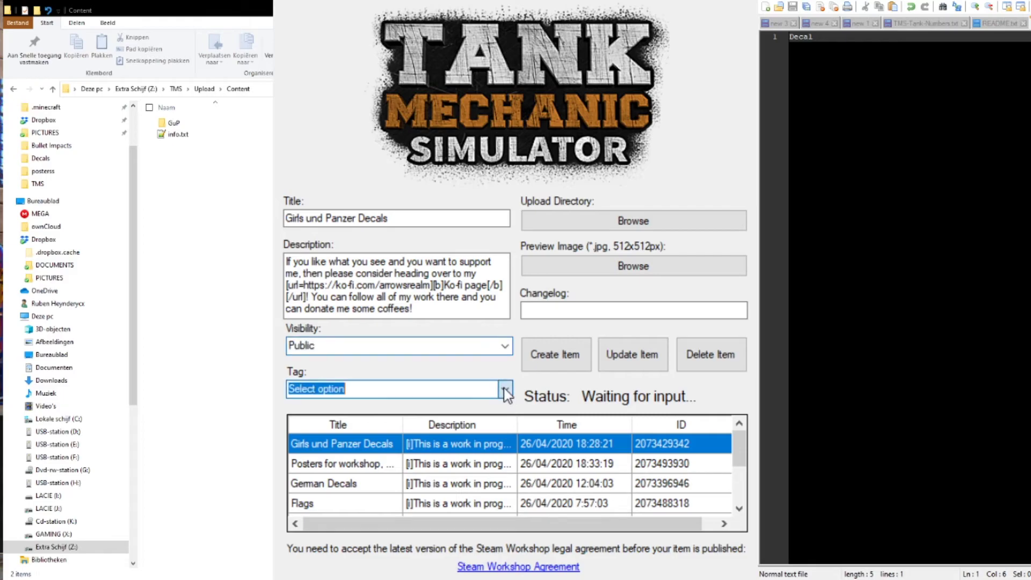
pyautogui.press('Down')
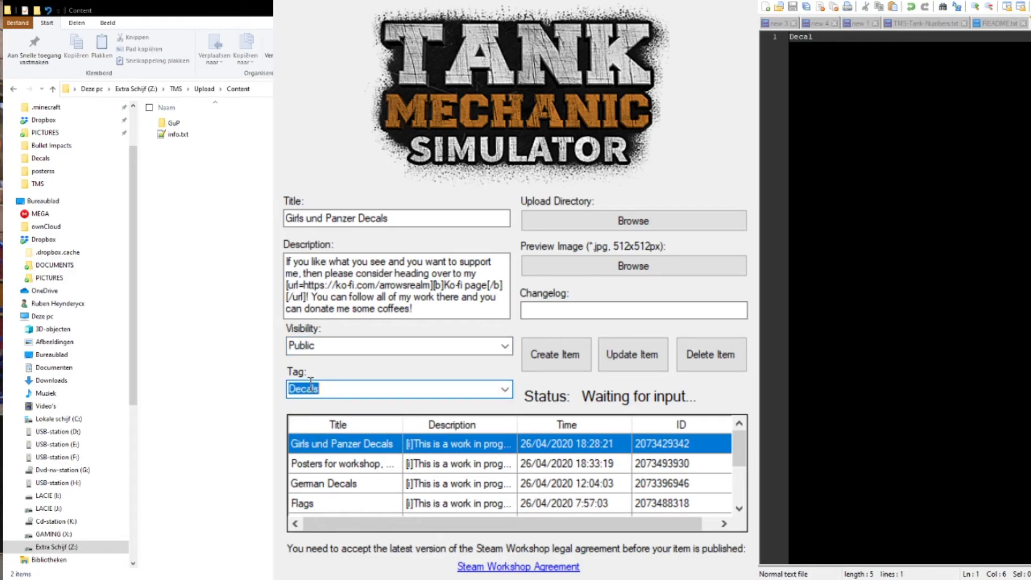
# Set the upload directory to Z:\TMS\Upload\Content and the preview to GuP\Girls Und Panzer Preview.jpg
pyautogui.click(675, 221)
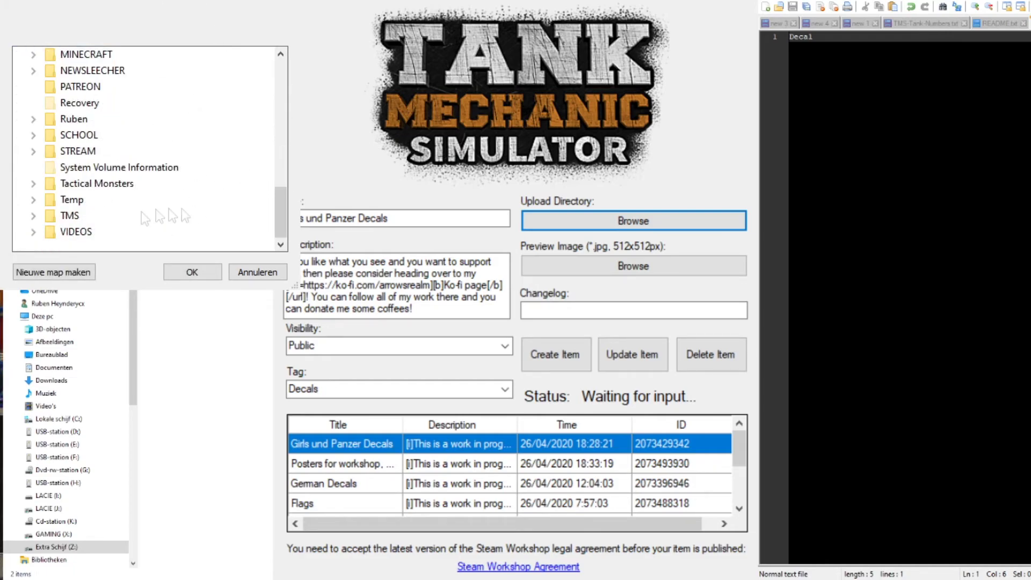
pyautogui.click(108, 200)
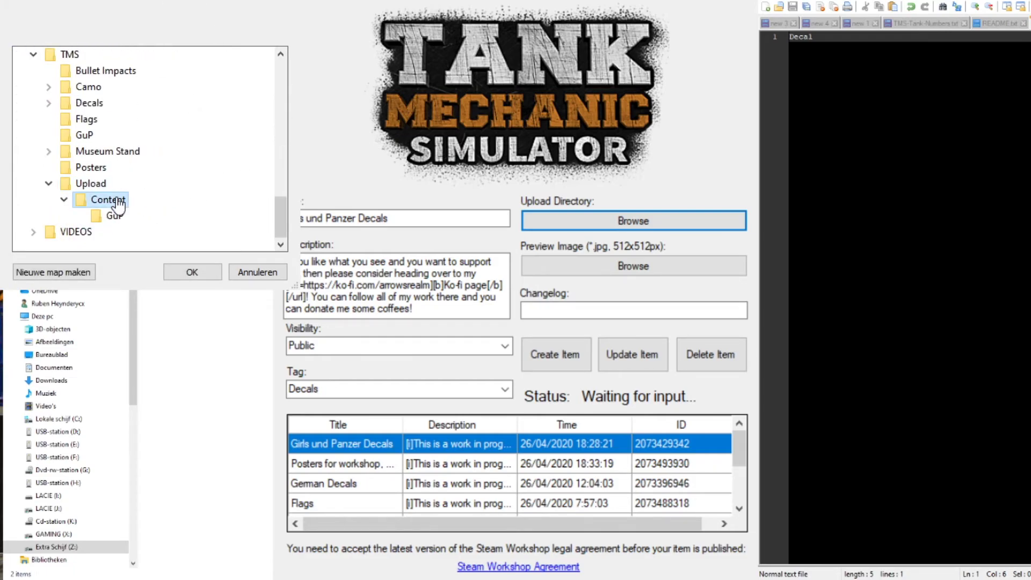
pyautogui.click(192, 272)
pyautogui.click(653, 265)
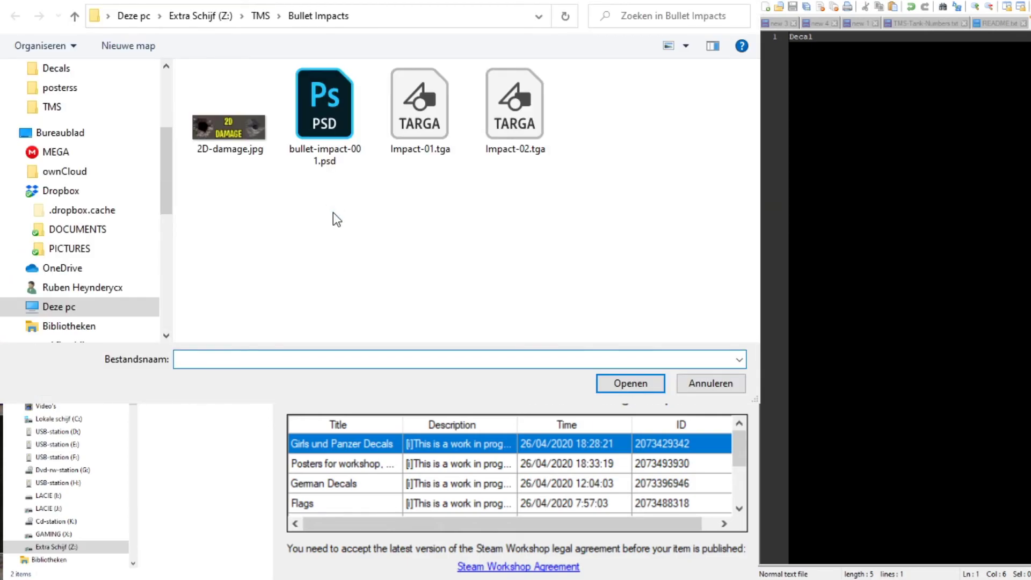
pyautogui.click(260, 15)
pyautogui.doubleClick(224, 160)
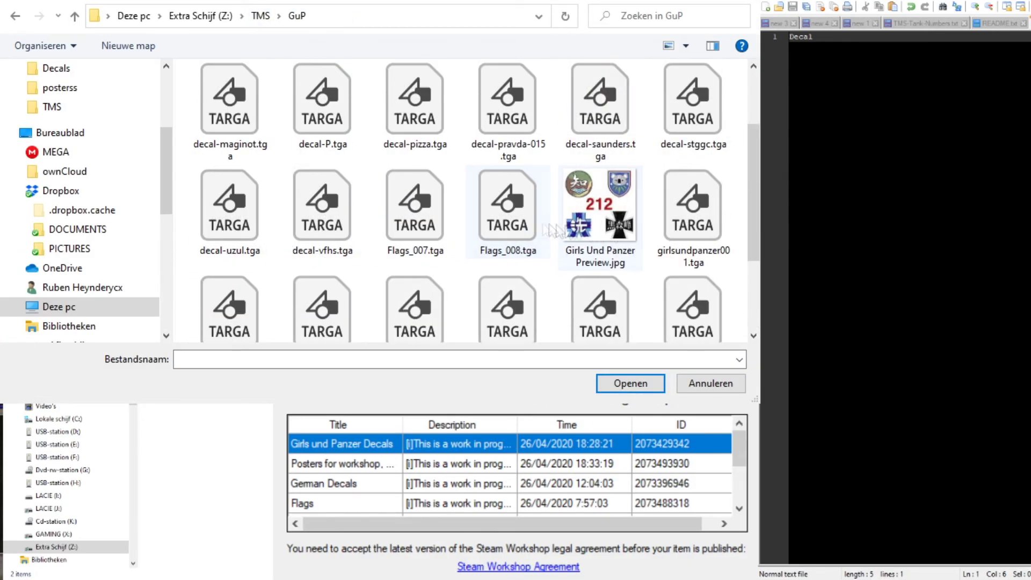
pyautogui.doubleClick(602, 205)
# Enter the changelog 'Added All-Stars-Universaty decal' and submit the Girls und Panzer Decals update
pyautogui.click(535, 312)
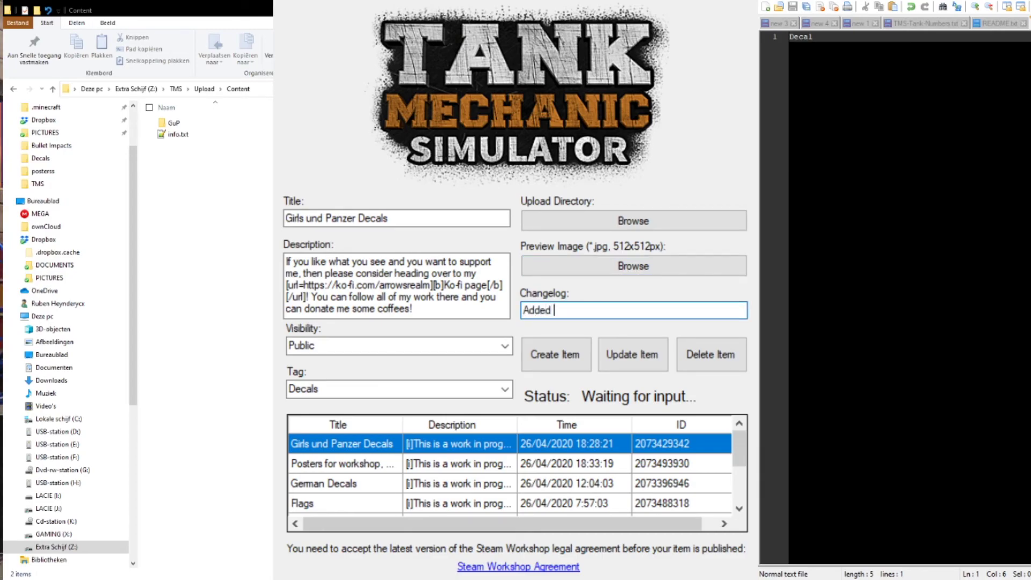
pyautogui.write('Added All-Sta')
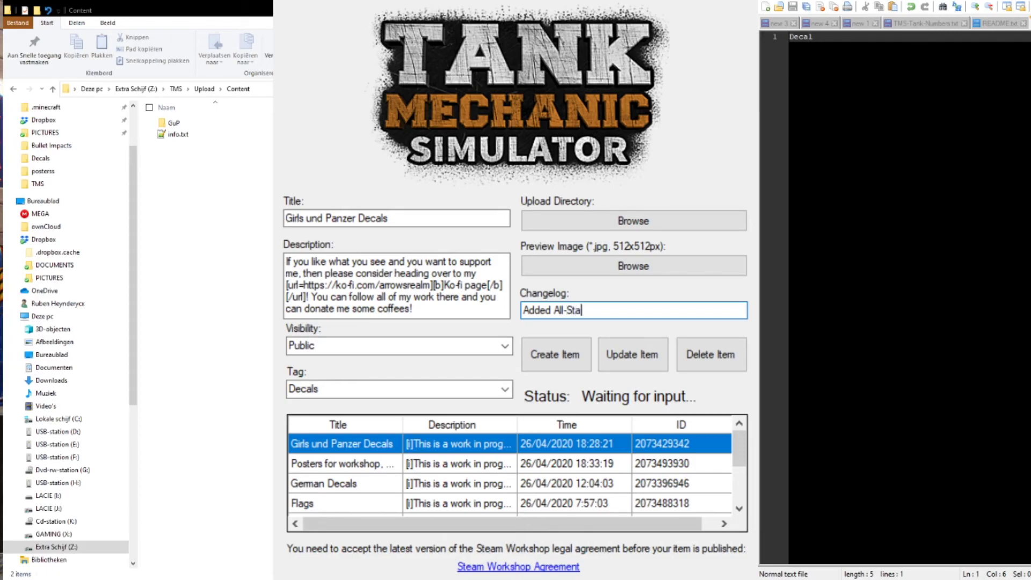
pyautogui.write('rs-Universaty decal')
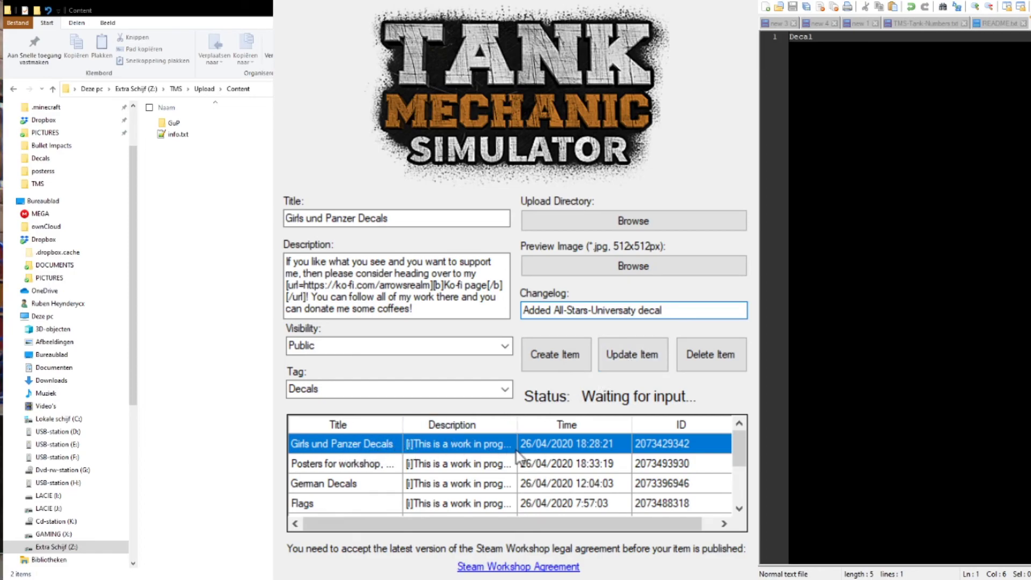
pyautogui.click(642, 354)
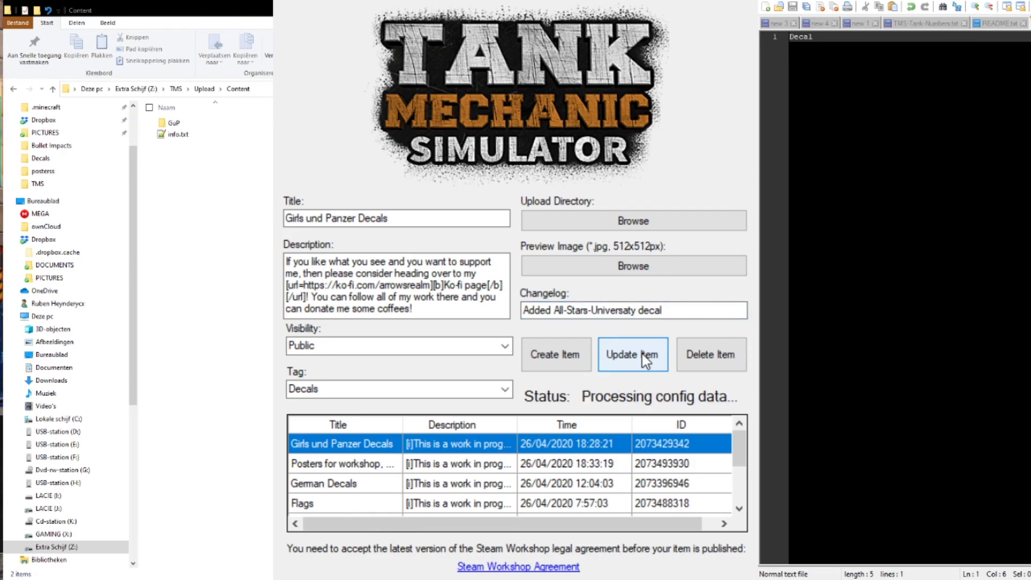